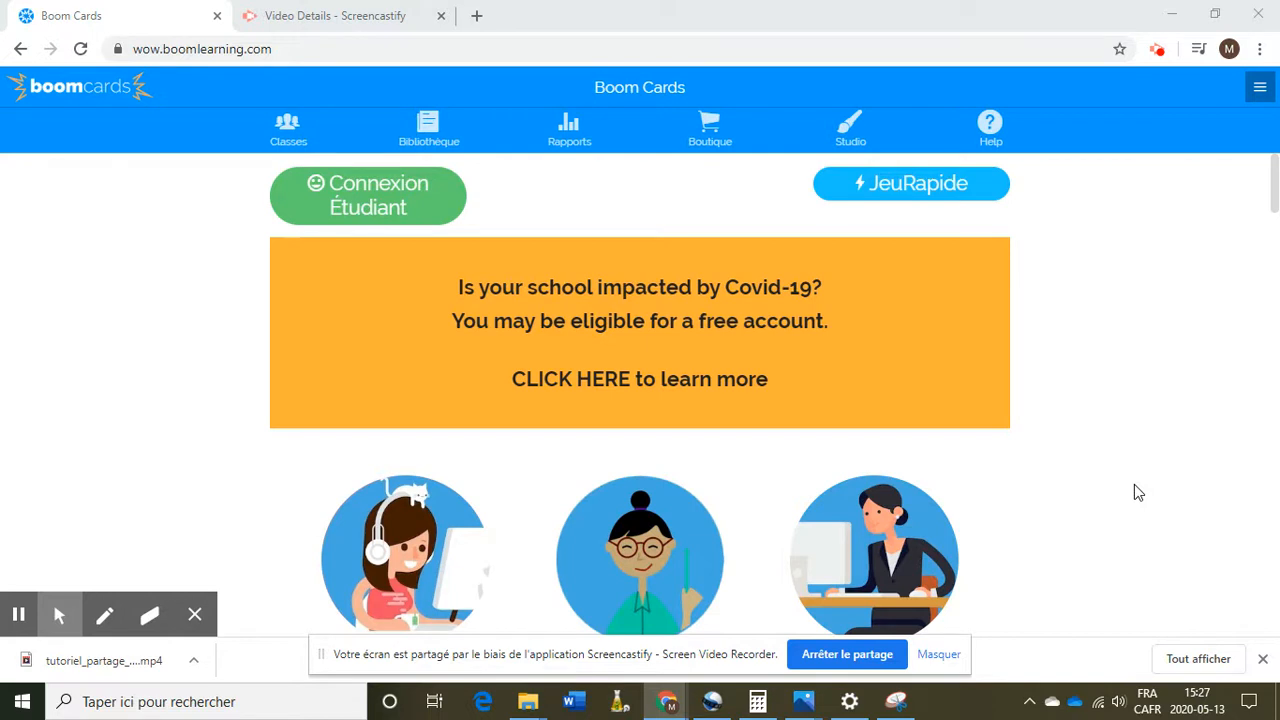
Step: Create a new deck from the Creator Studio's deck manager
click(851, 148)
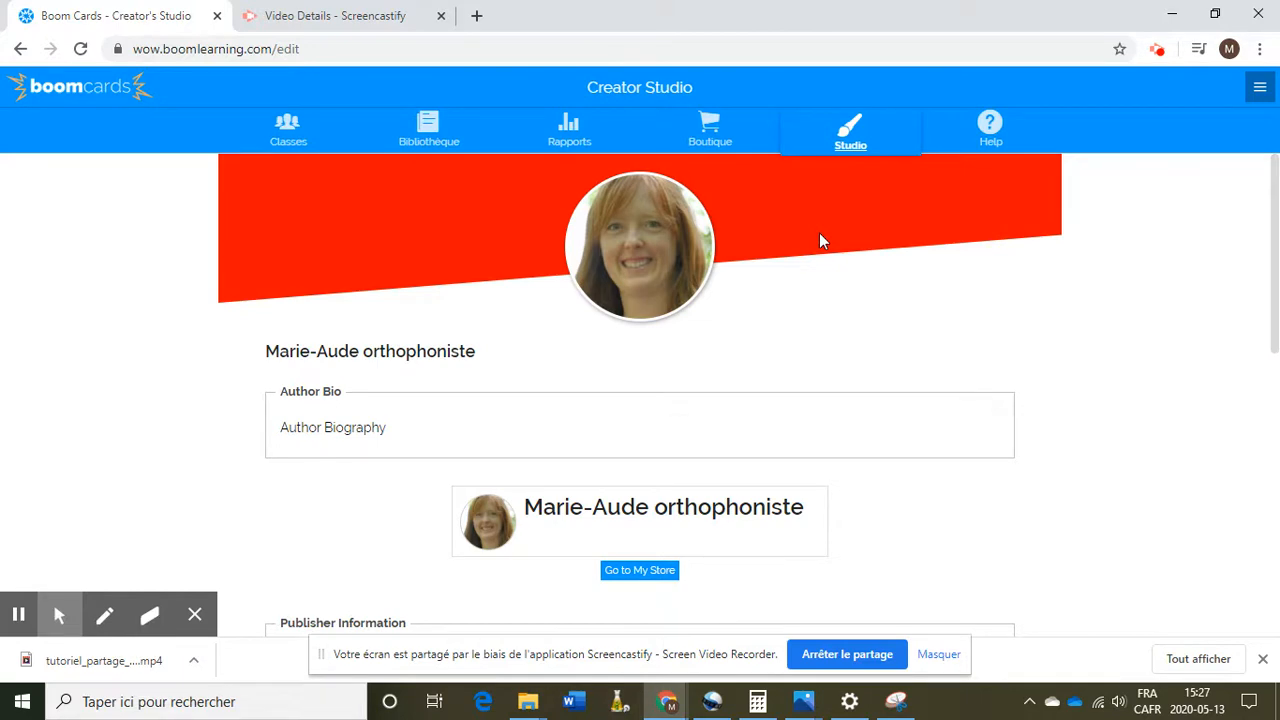
scroll(812, 240, down, 8)
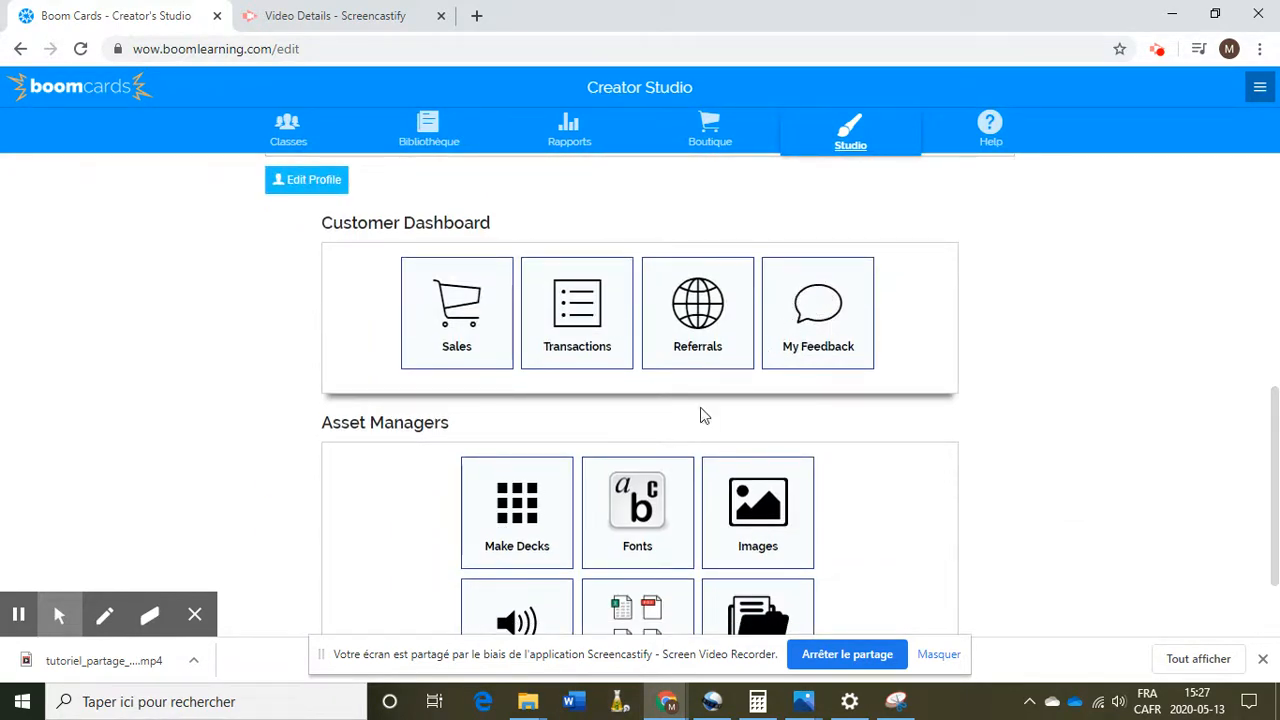
click(517, 507)
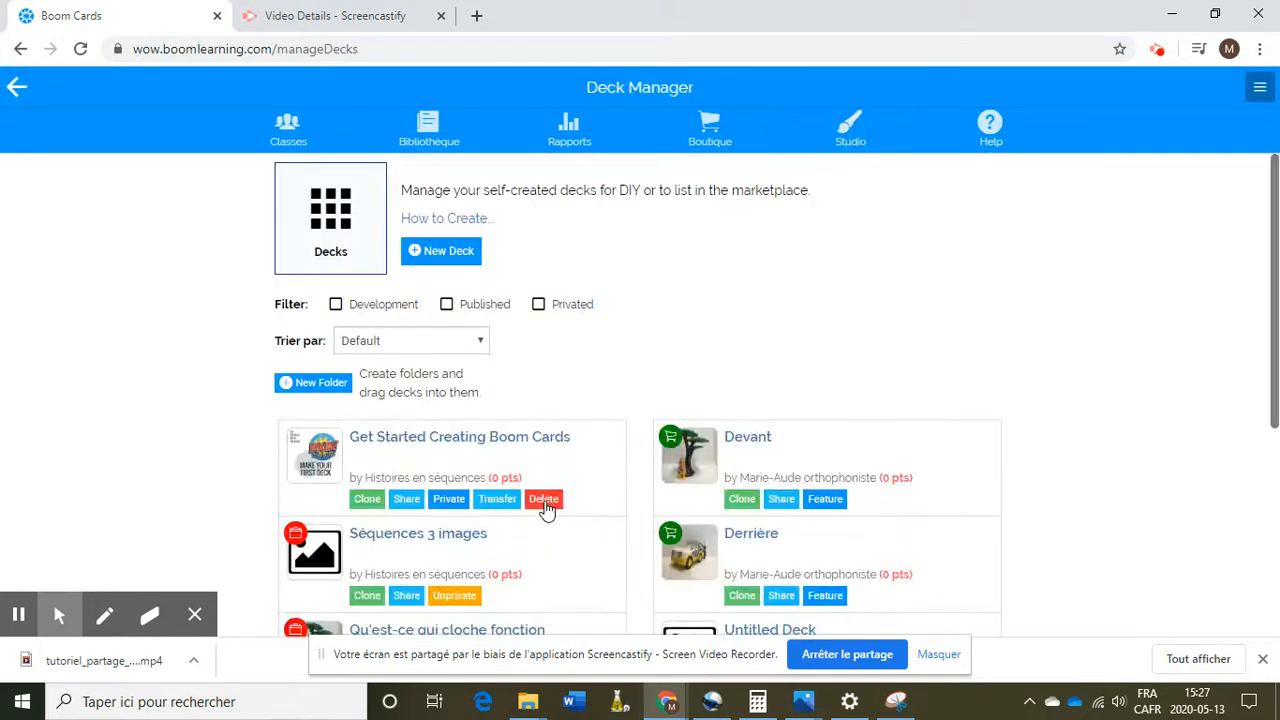
click(452, 252)
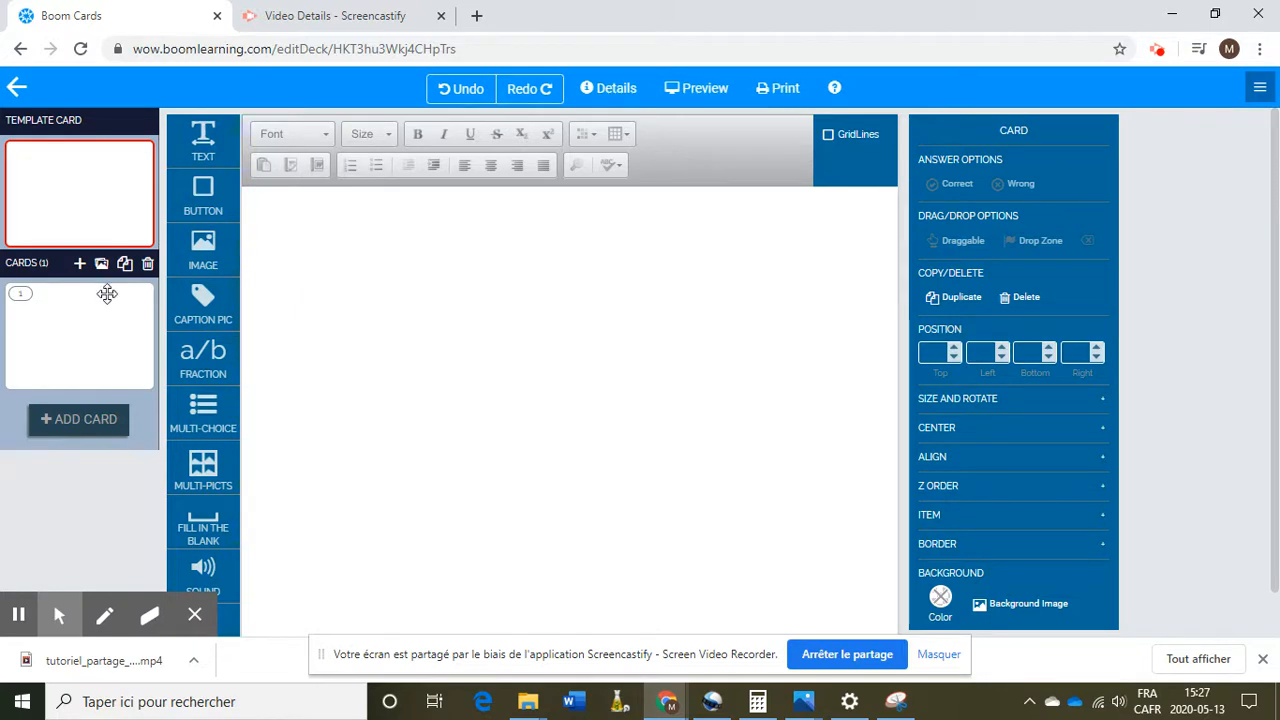
Step: Rename the untitled deck as "Histoire en séquences 3 images" in its details and close them
scroll(383, 510, down, 1)
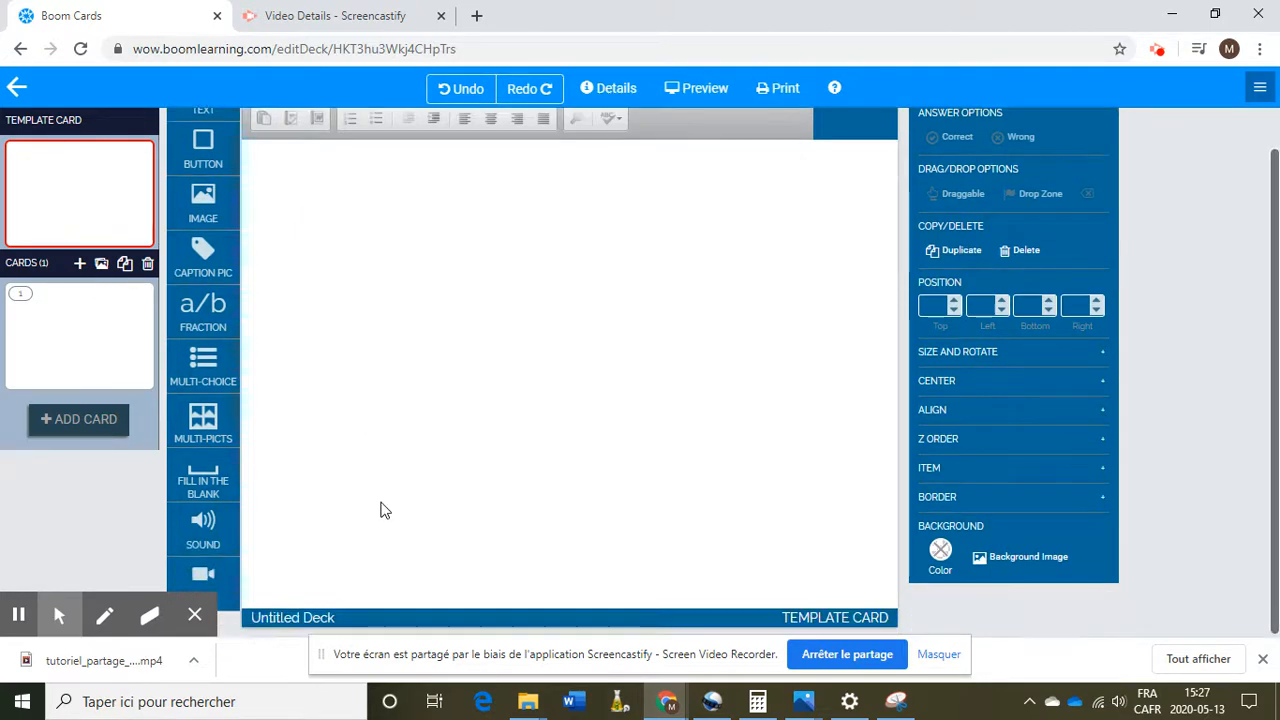
click(295, 617)
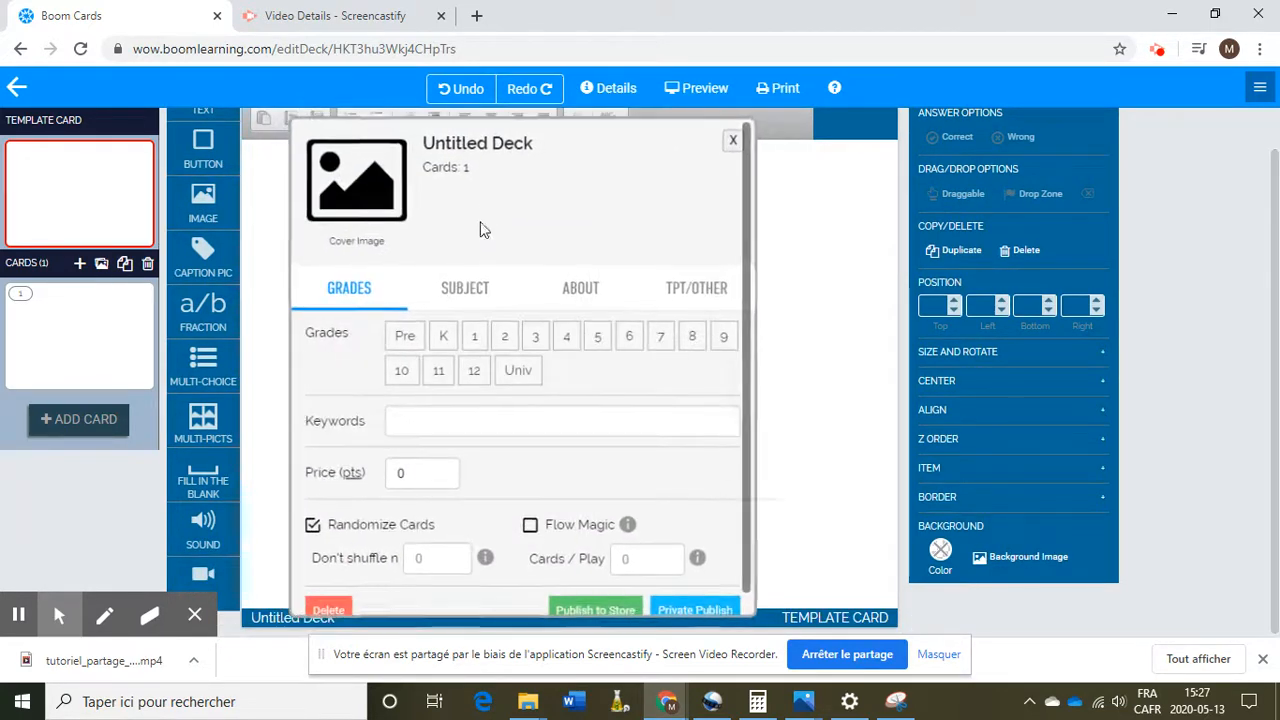
click(496, 148)
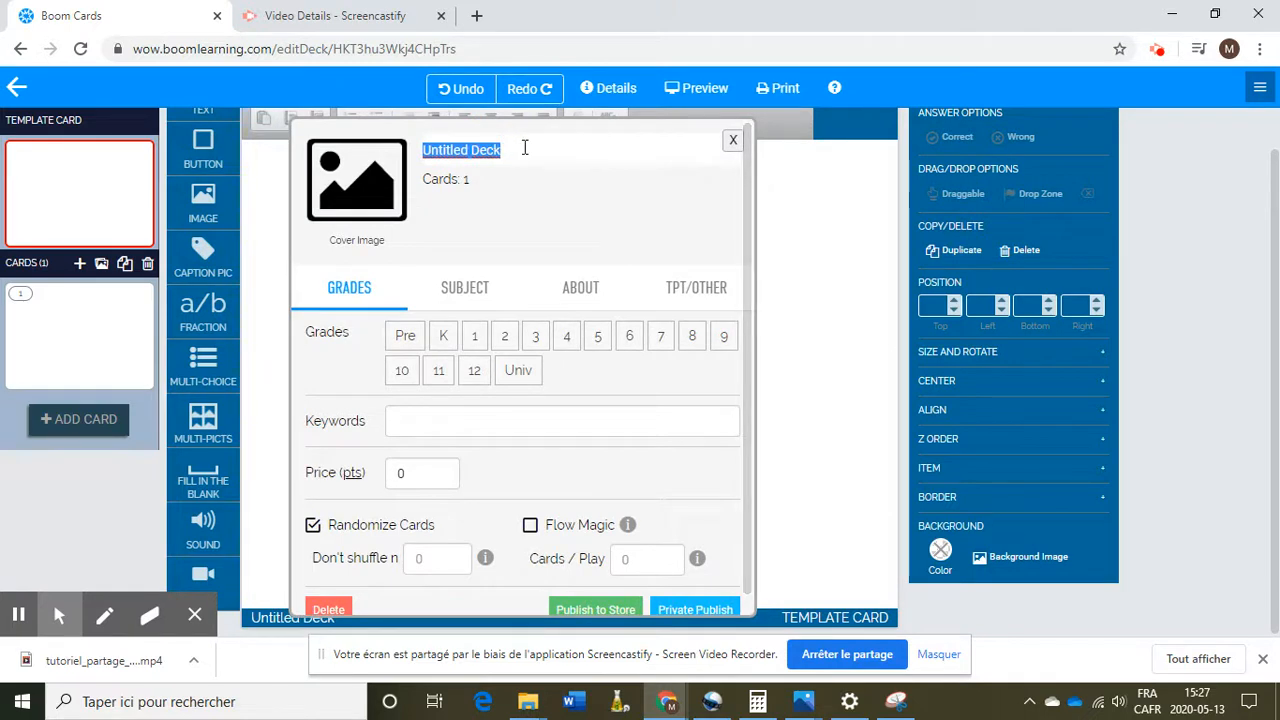
text(Hist)
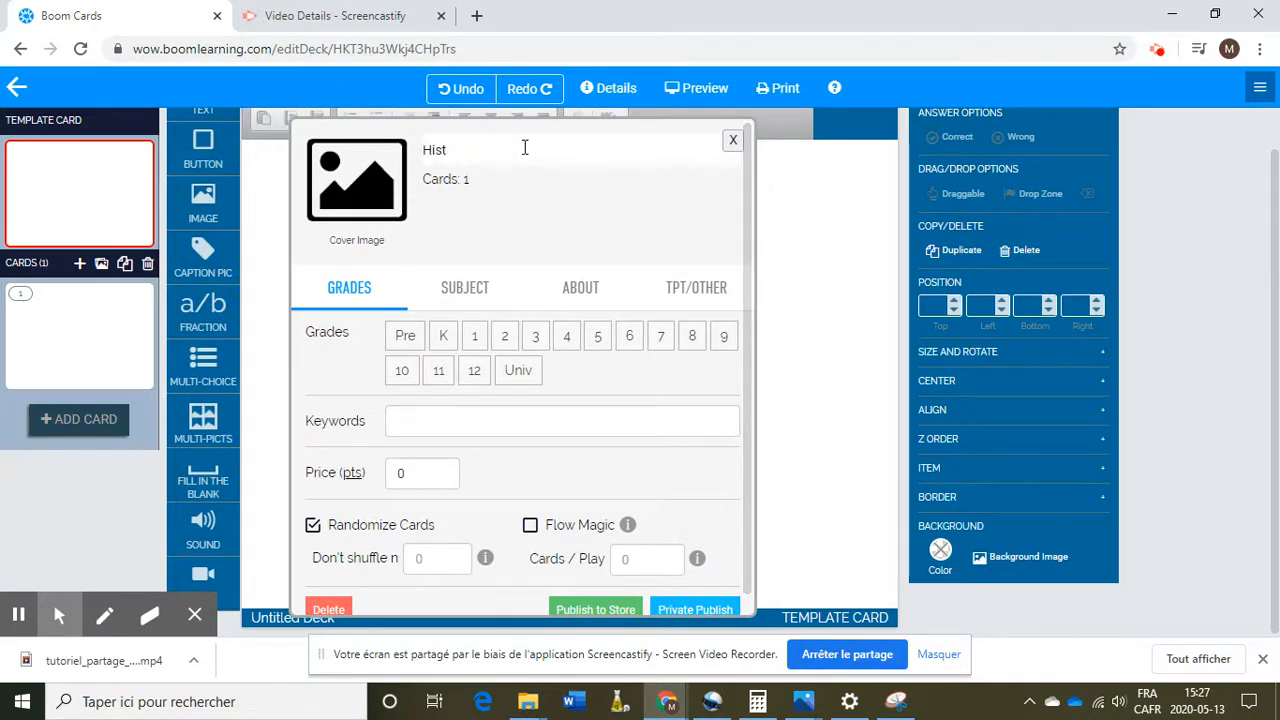
text(oire en séquences 3 images)
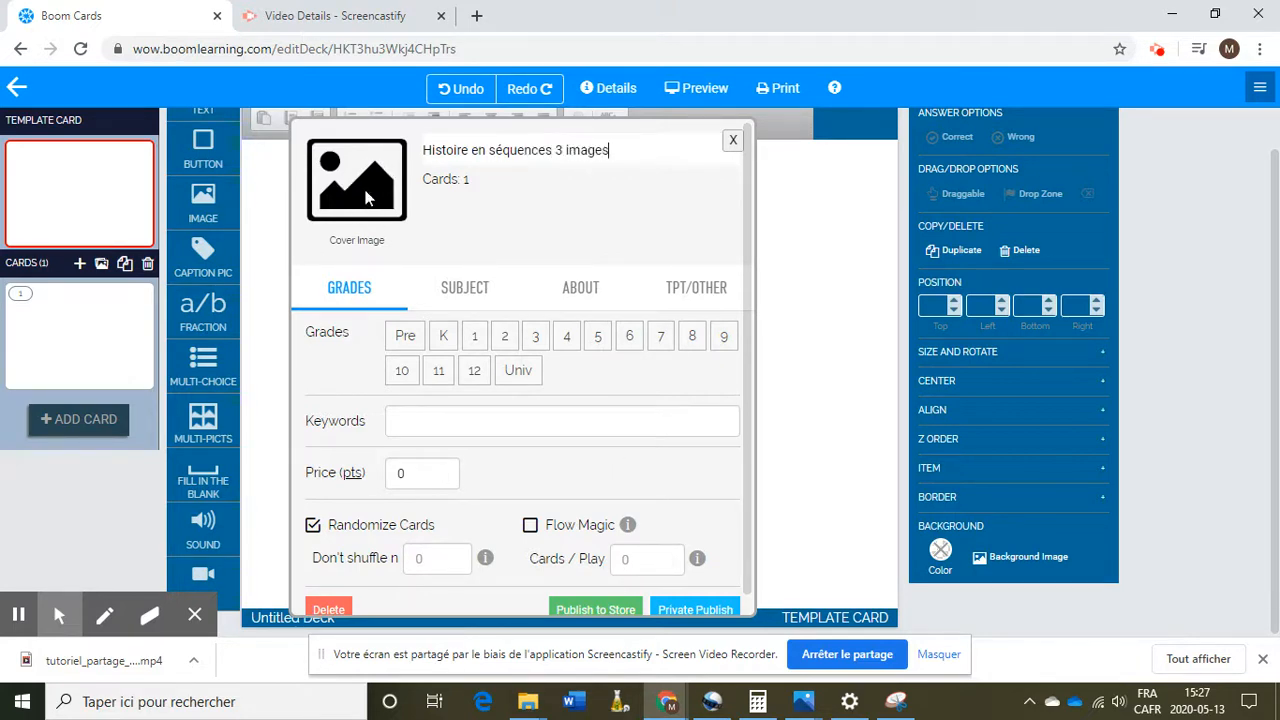
click(810, 250)
click(730, 142)
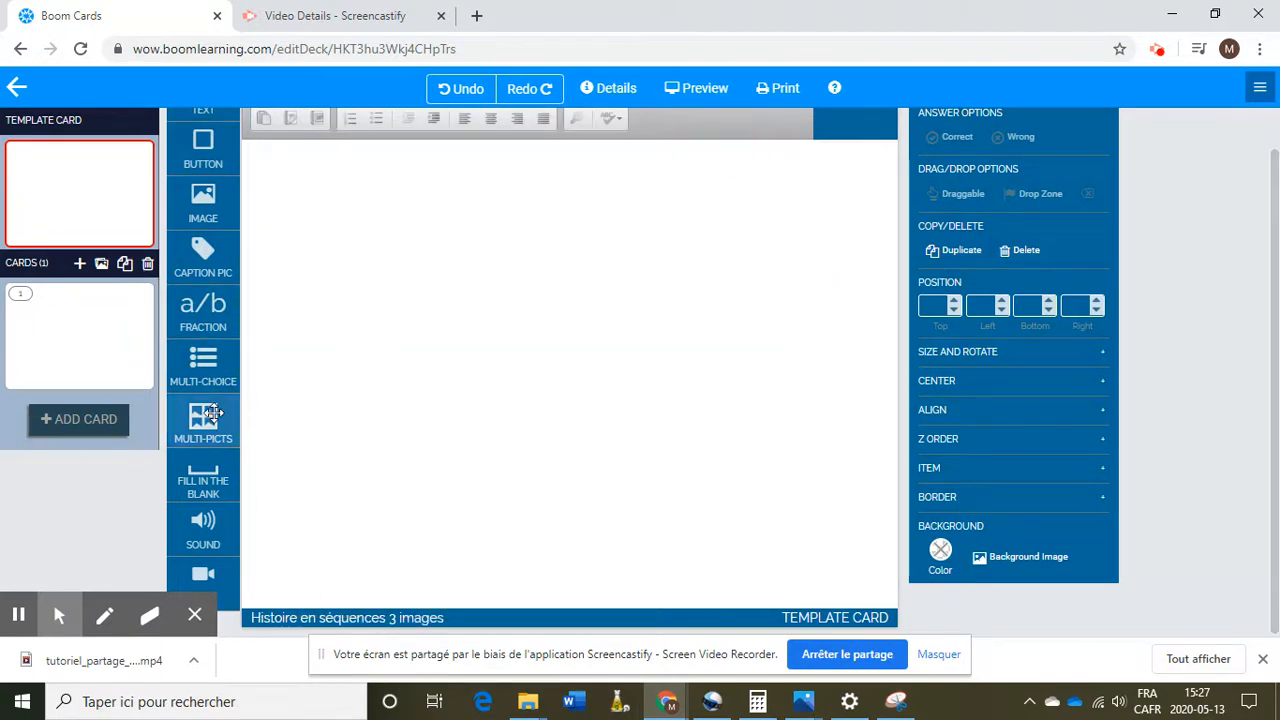
Step: Add an enlarged multi-picture block to the lower half of the template card, arranged in 3 columns
drag(203, 413, 496, 426)
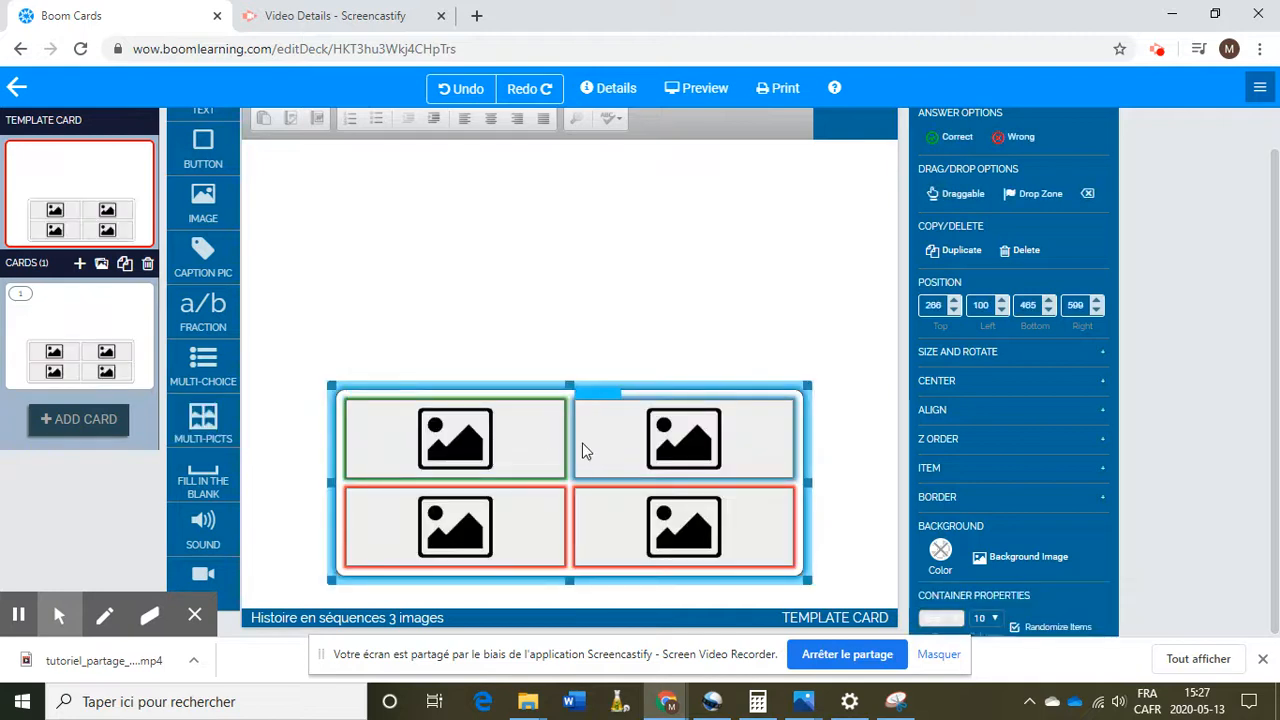
drag(809, 381, 866, 364)
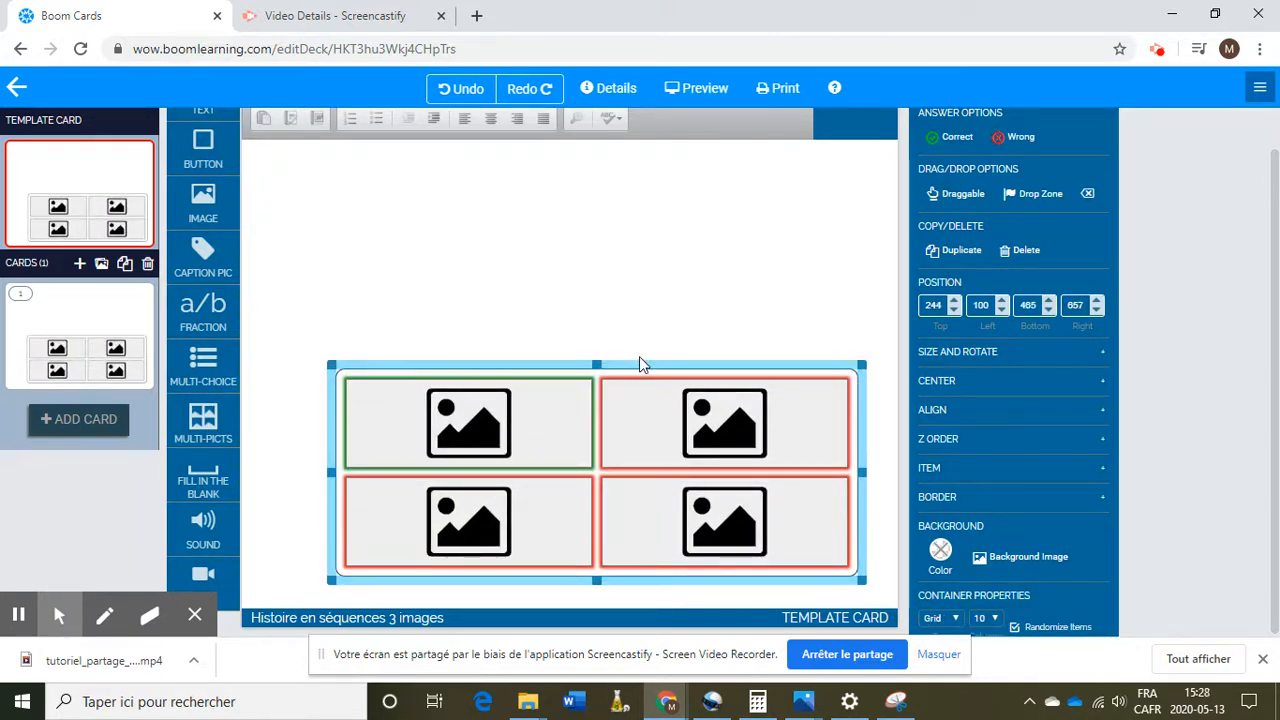
scroll(835, 480, down, 1)
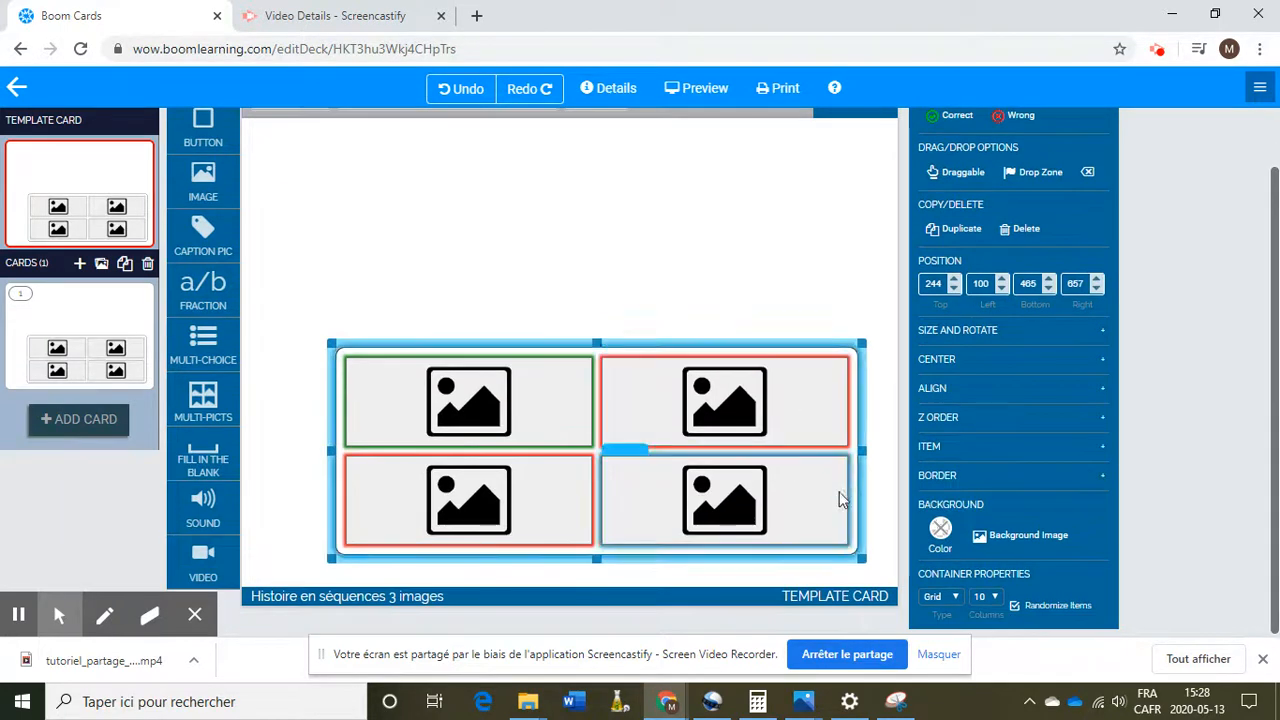
click(1000, 598)
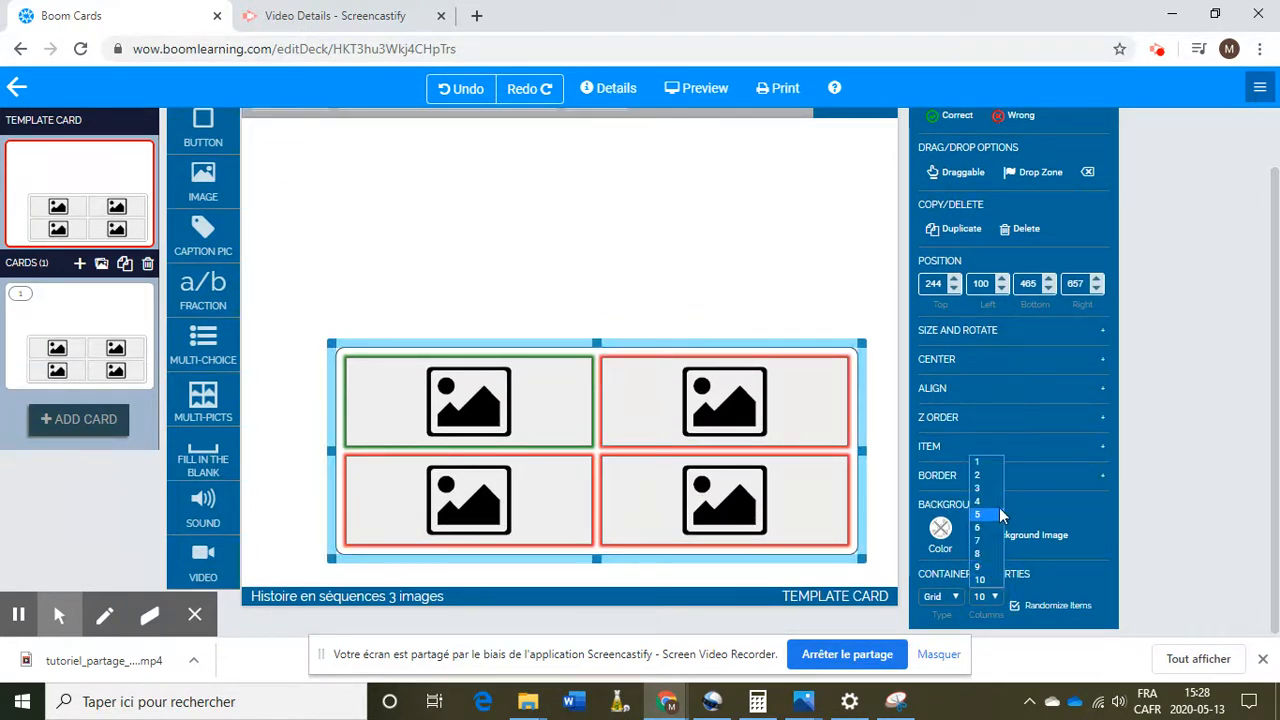
click(993, 491)
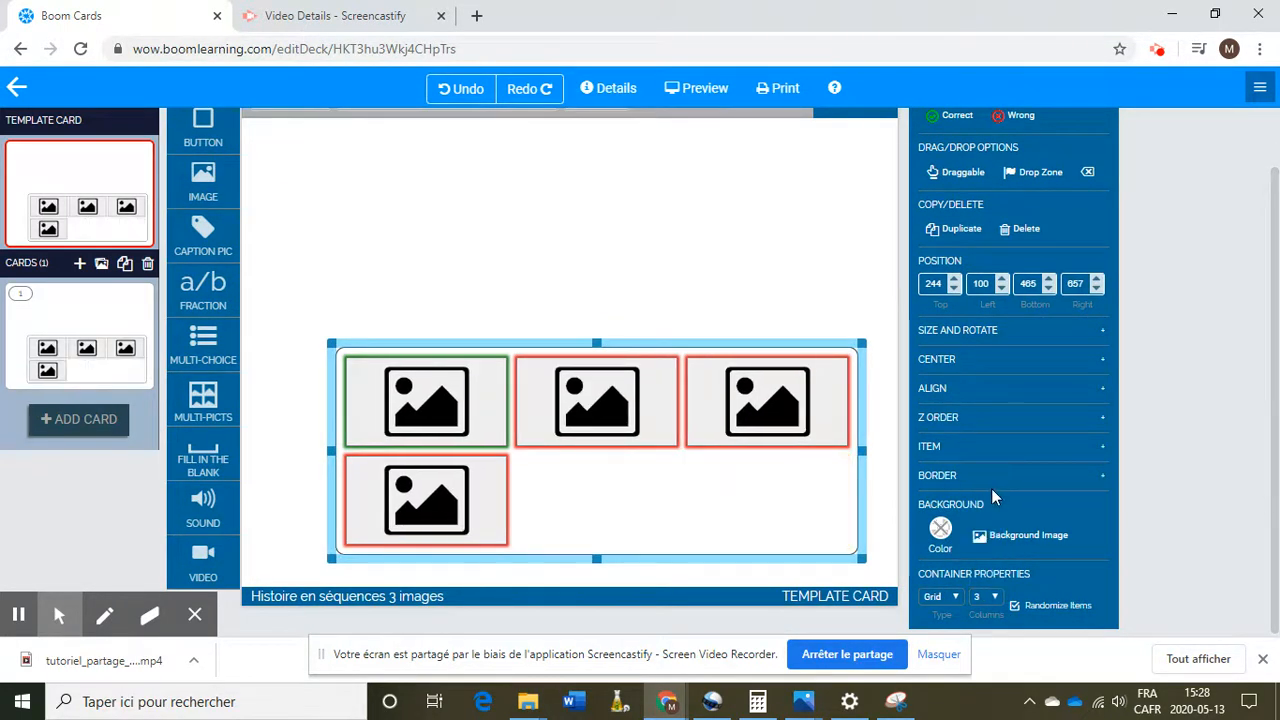
Step: Delete the fourth picture and move the multi-picture block to about 259 from the top and 82 from the left
click(499, 480)
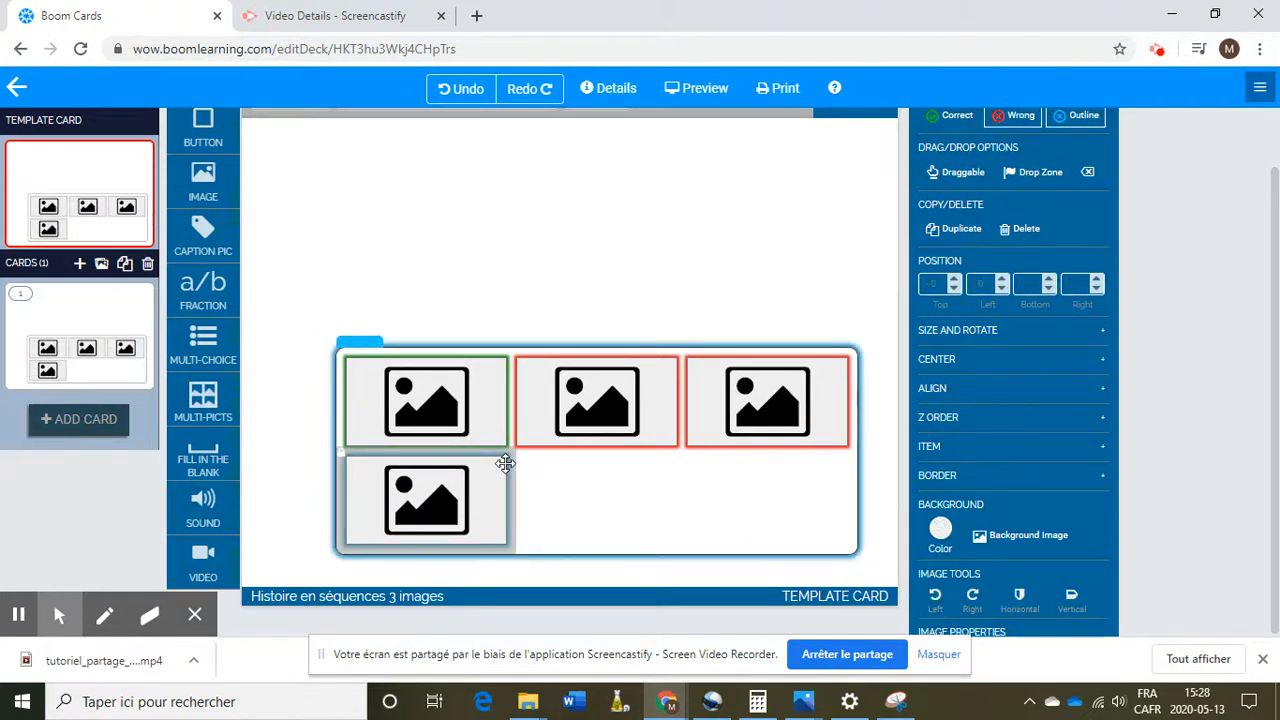
key(Delete)
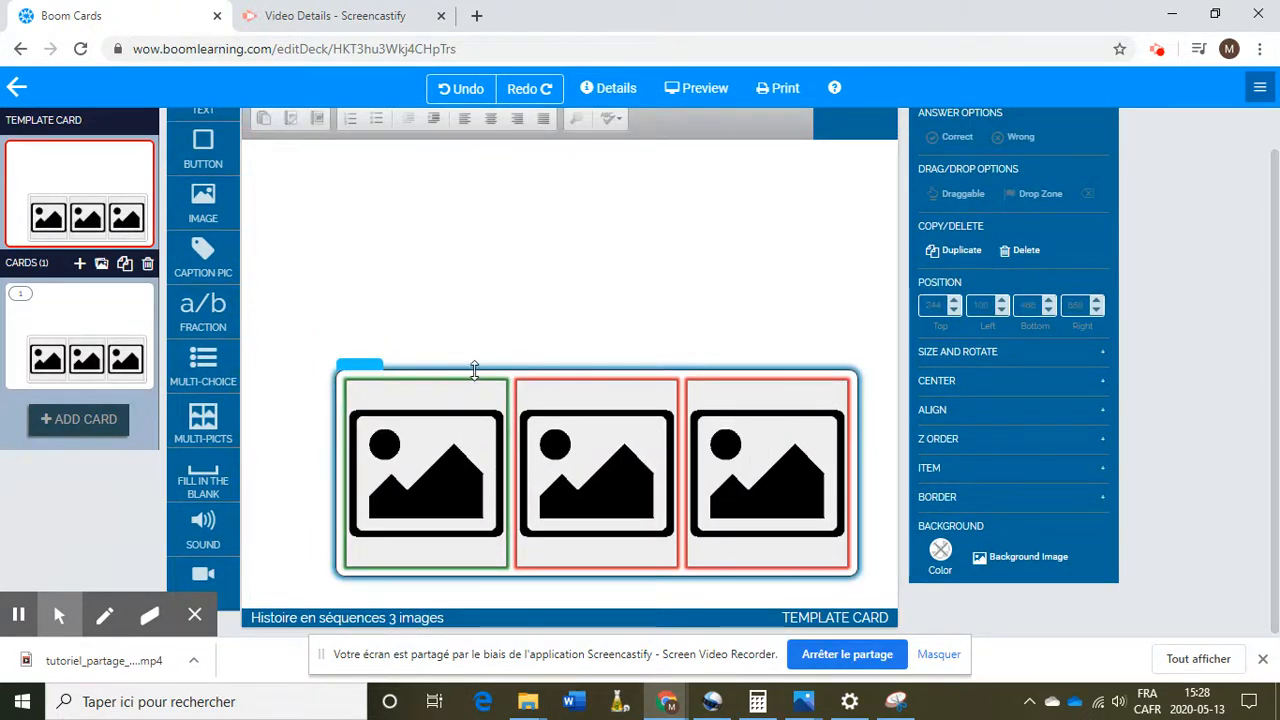
click(491, 371)
mouse_move(506, 344)
mouse_down()
mouse_move(478, 349)
mouse_move(492, 357)
mouse_up()
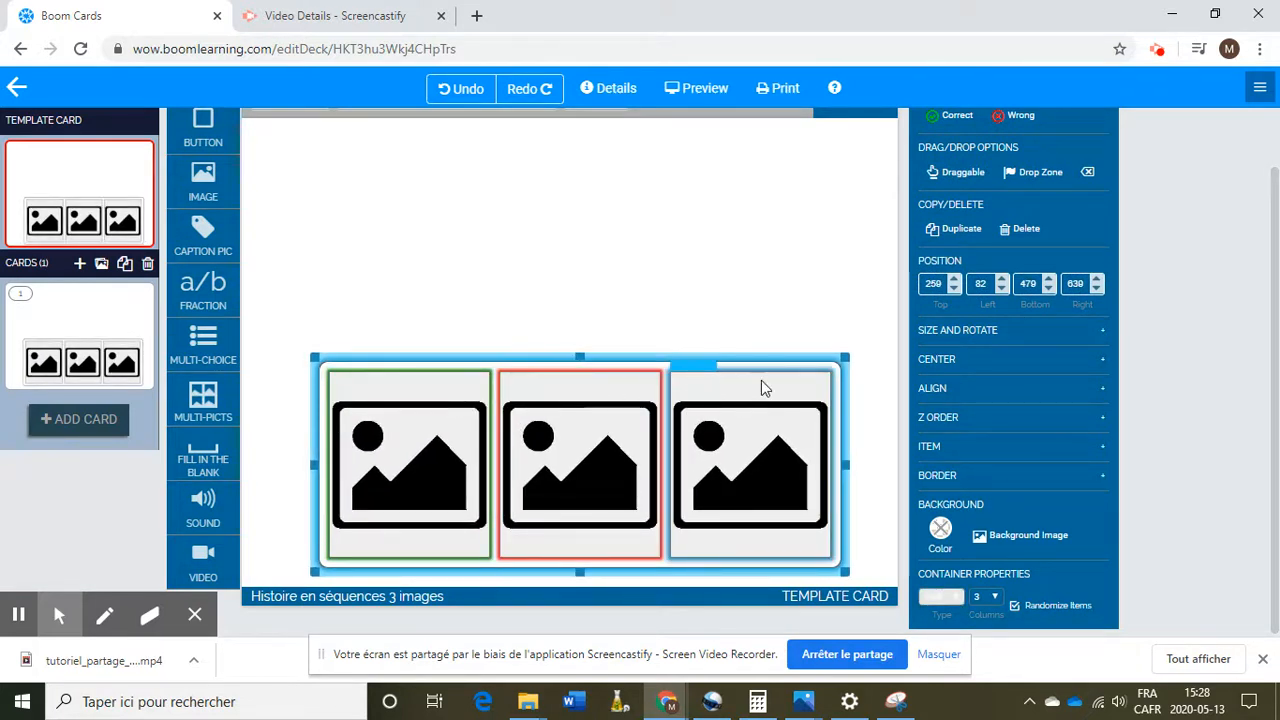
Step: Remove the correct and wrong answer markings from all three pictures of the block
click(476, 374)
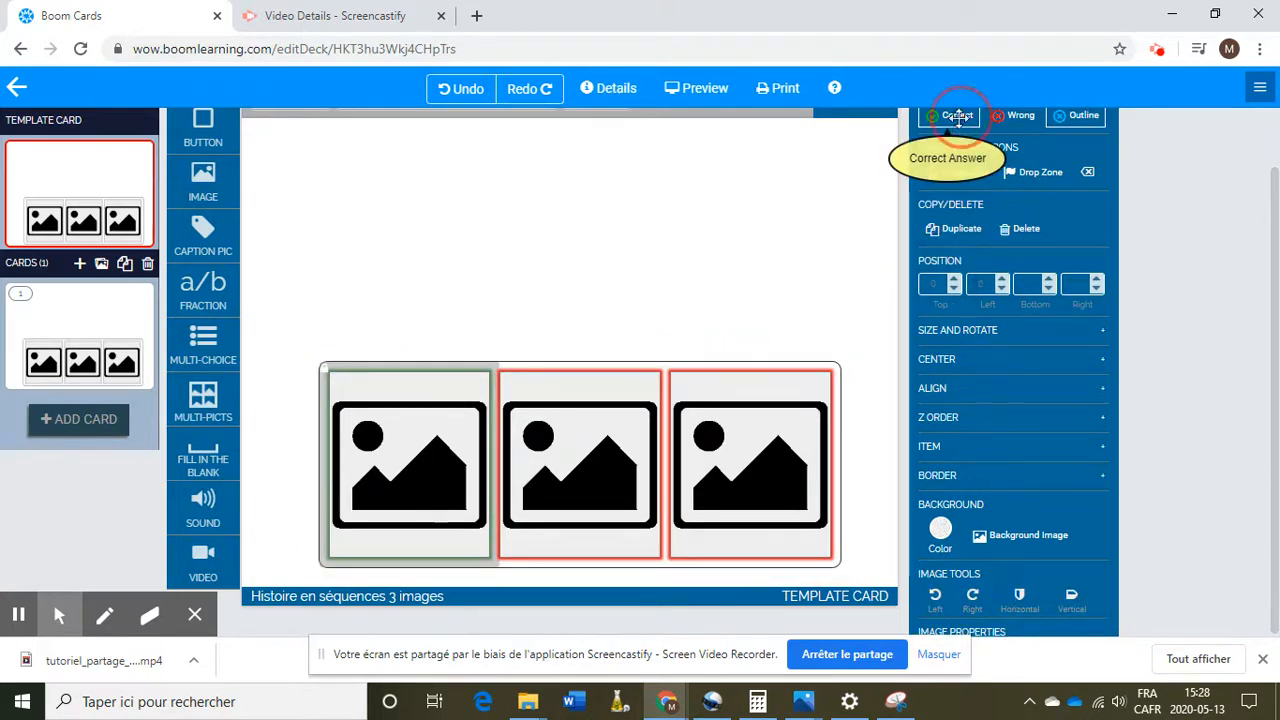
click(629, 381)
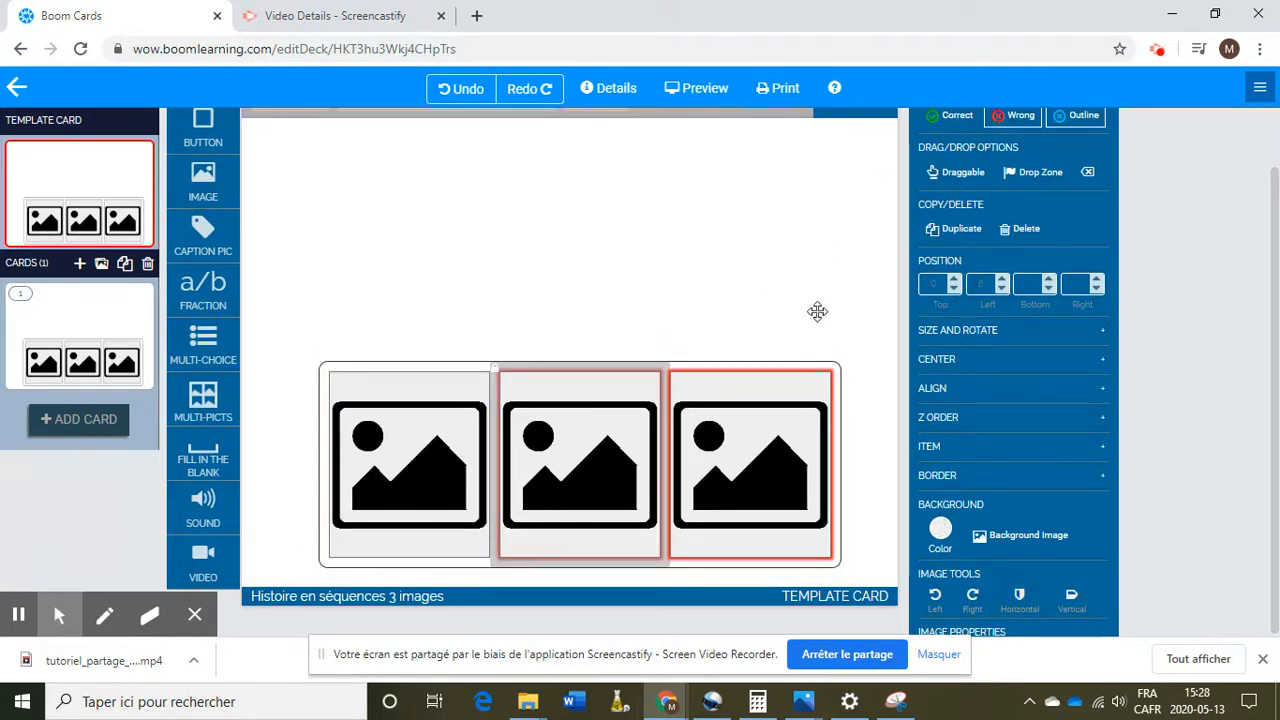
click(1015, 118)
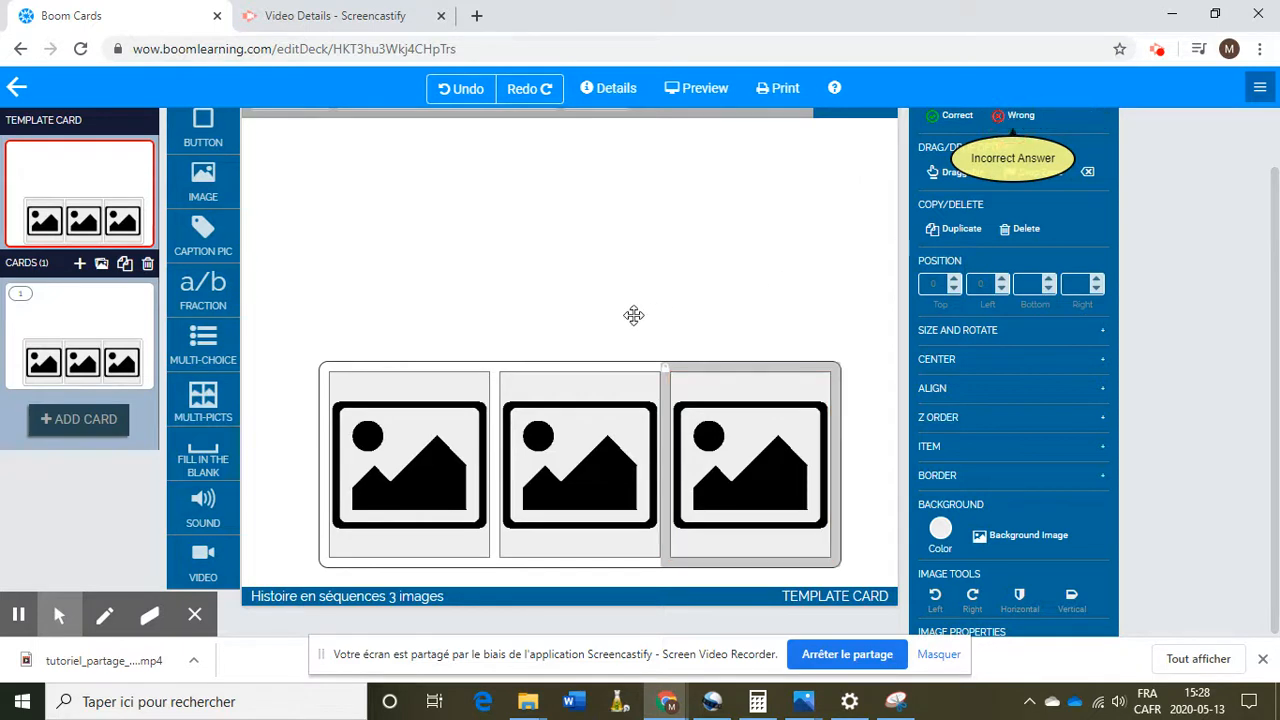
click(630, 315)
drag(209, 368, 380, 230)
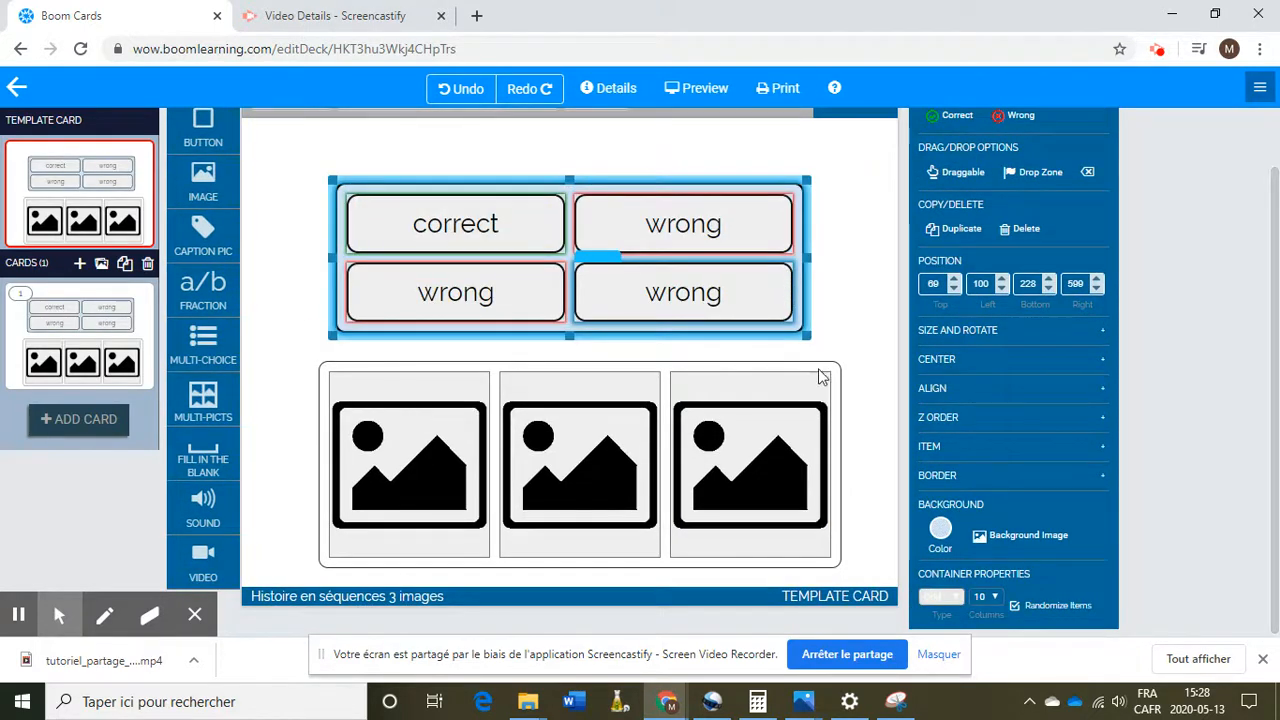
click(994, 597)
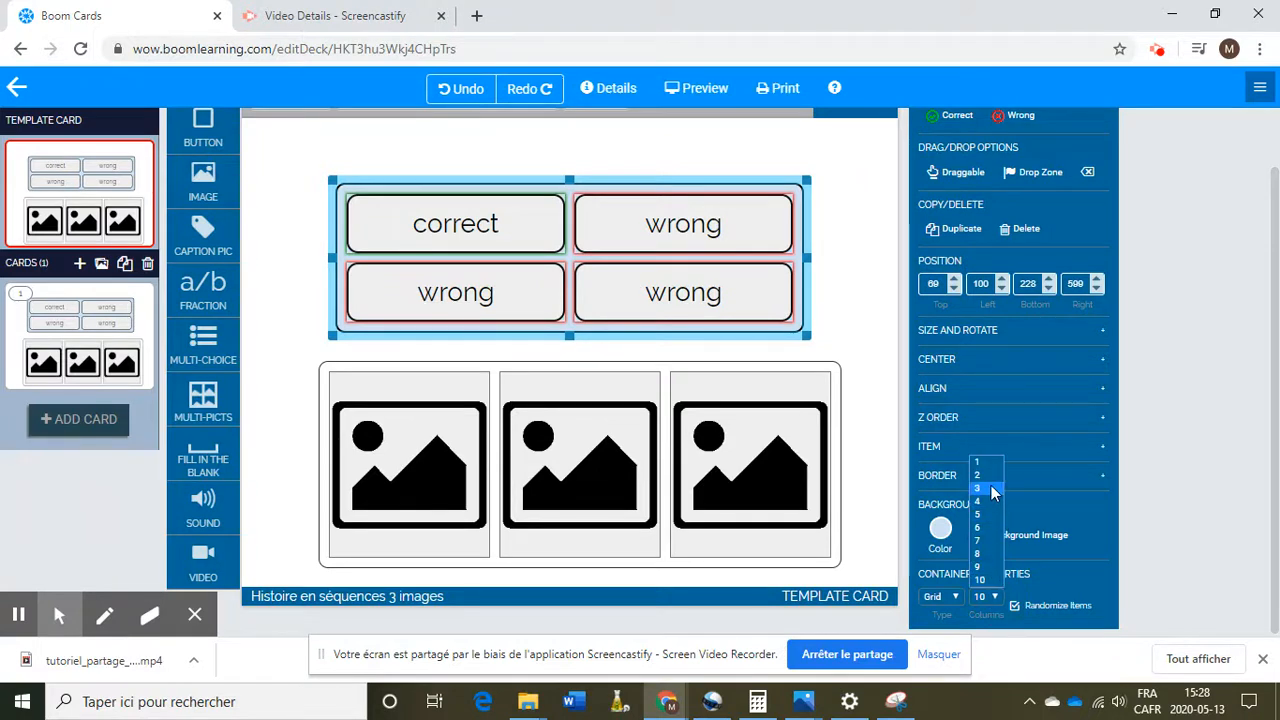
click(993, 490)
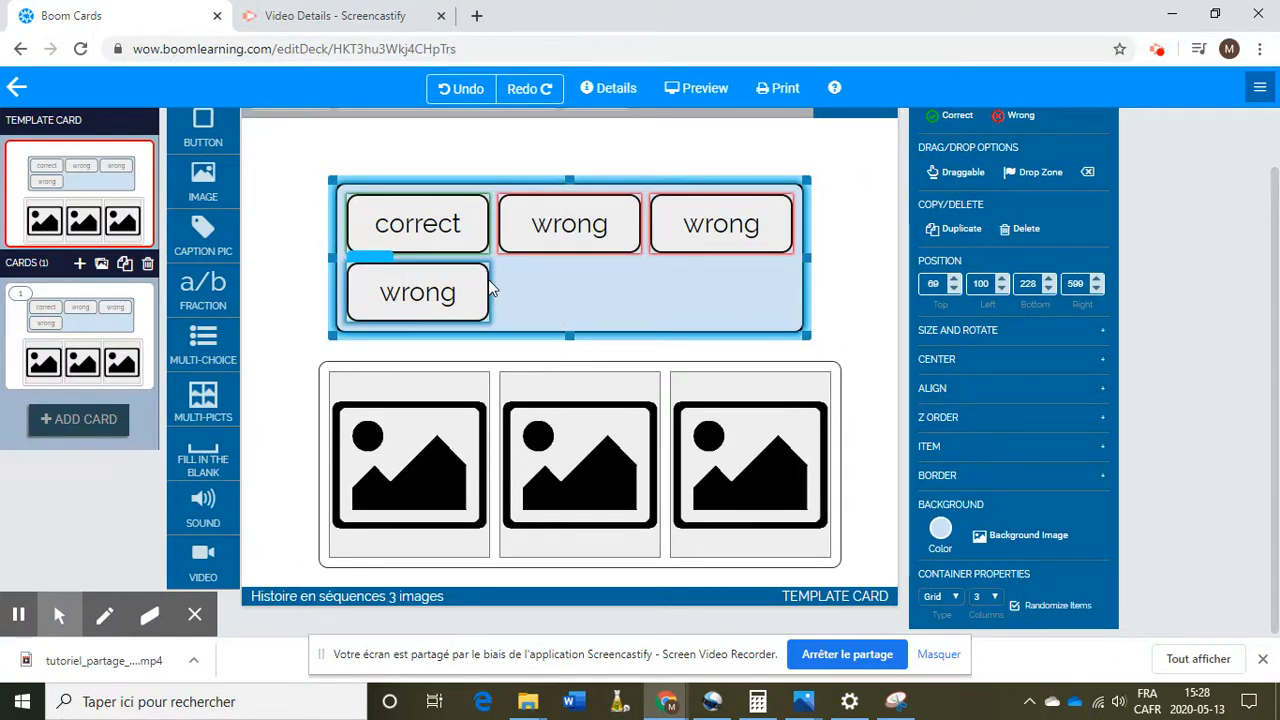
key(Delete)
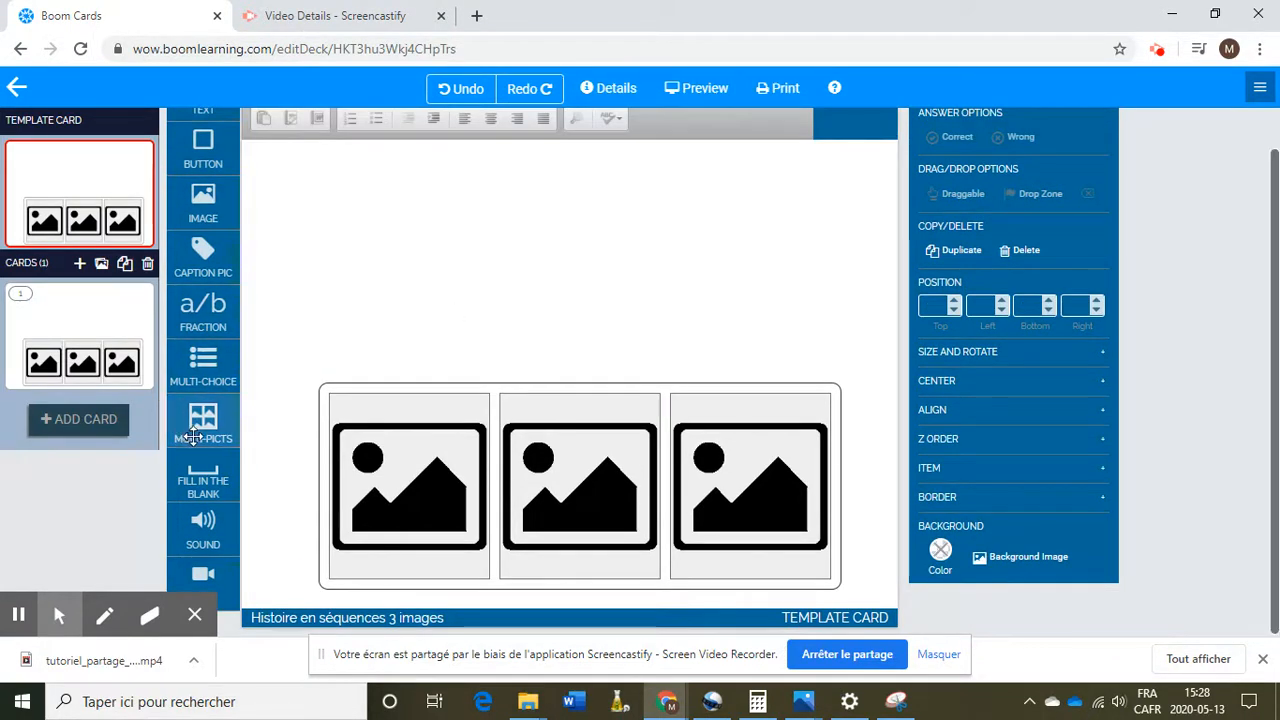
Step: Add a multi-choice block with 3 columns above the pictures and delete its fourth answer
drag(207, 360, 410, 258)
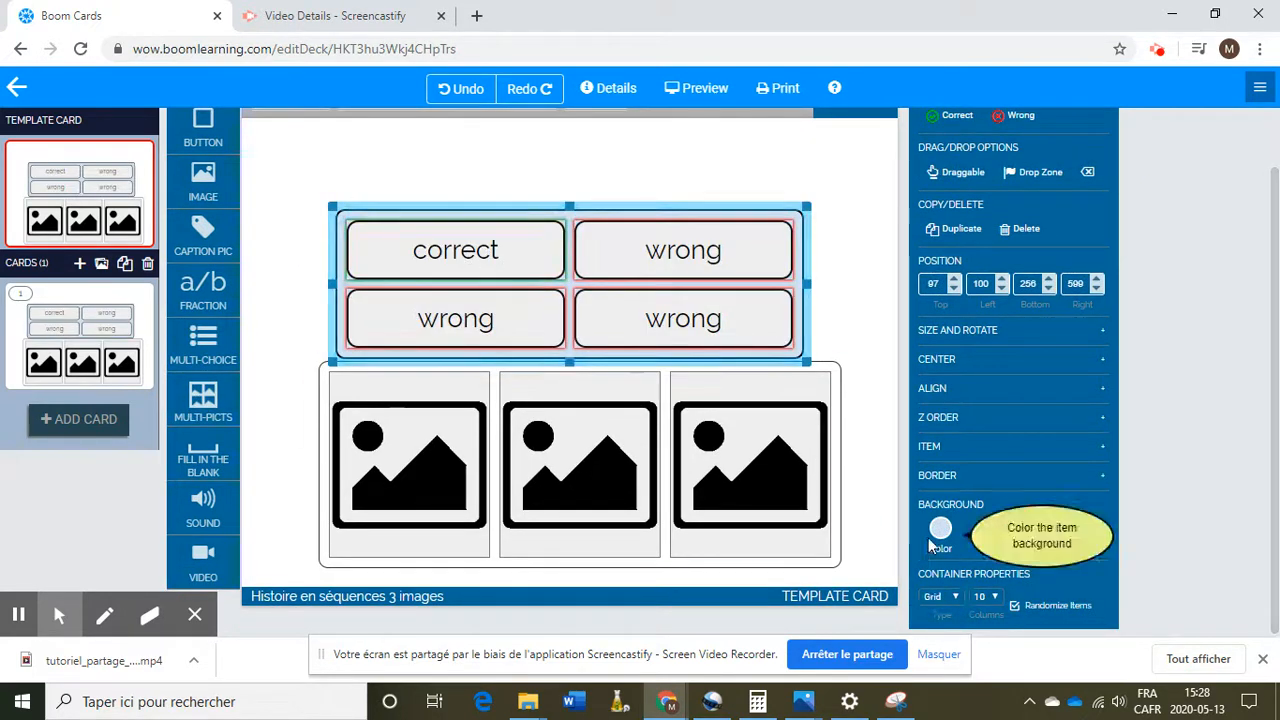
click(997, 605)
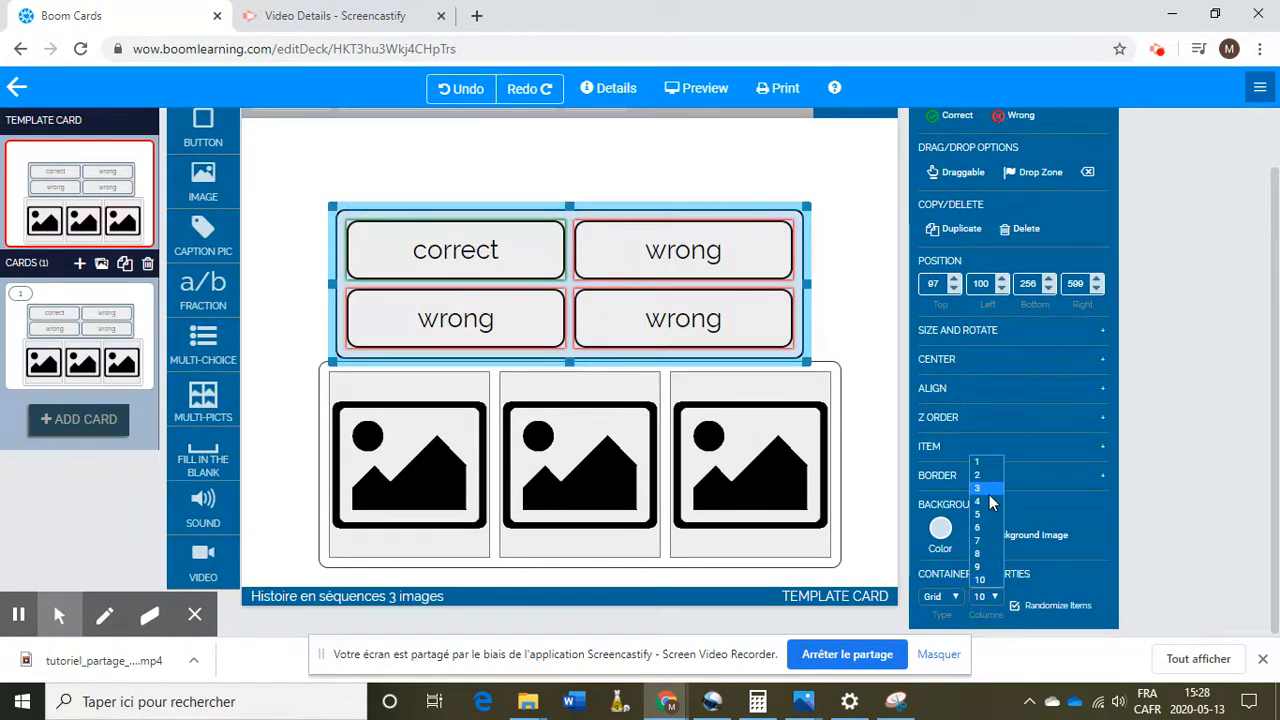
click(985, 500)
click(488, 320)
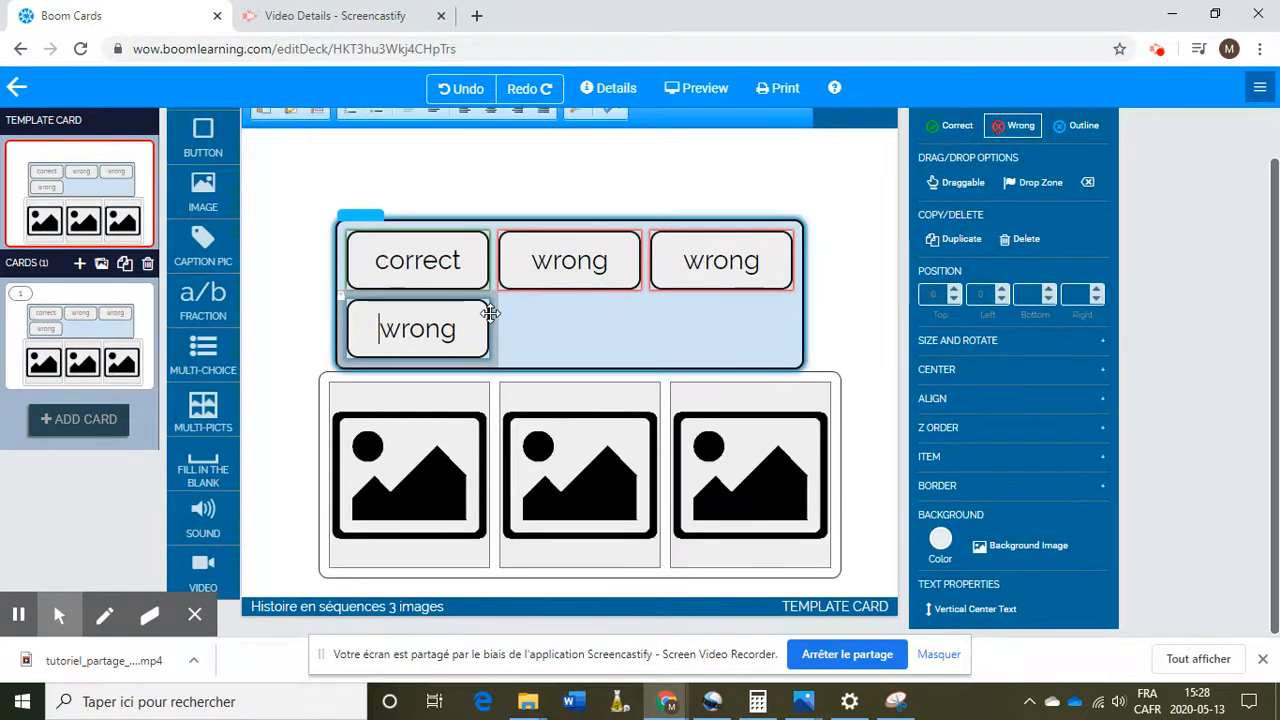
key(Delete)
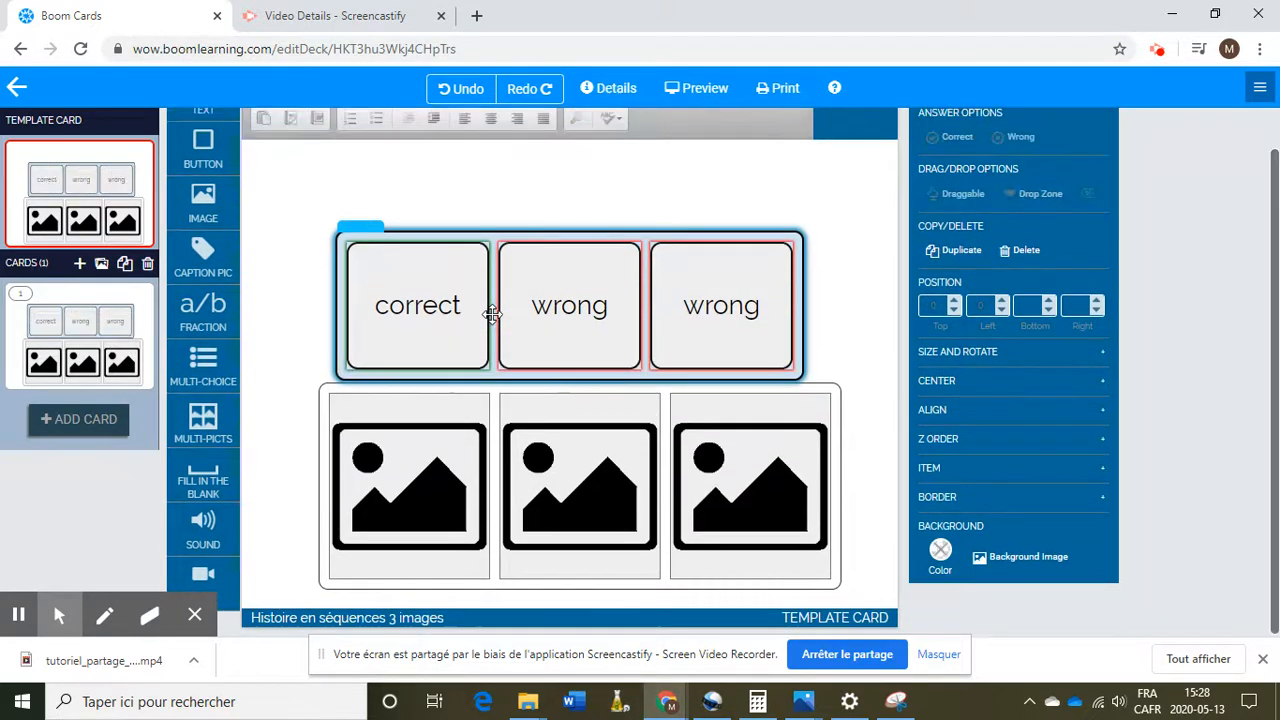
Step: Remove the correct and wrong answer markings from the three answers of the multi-choice block
click(666, 306)
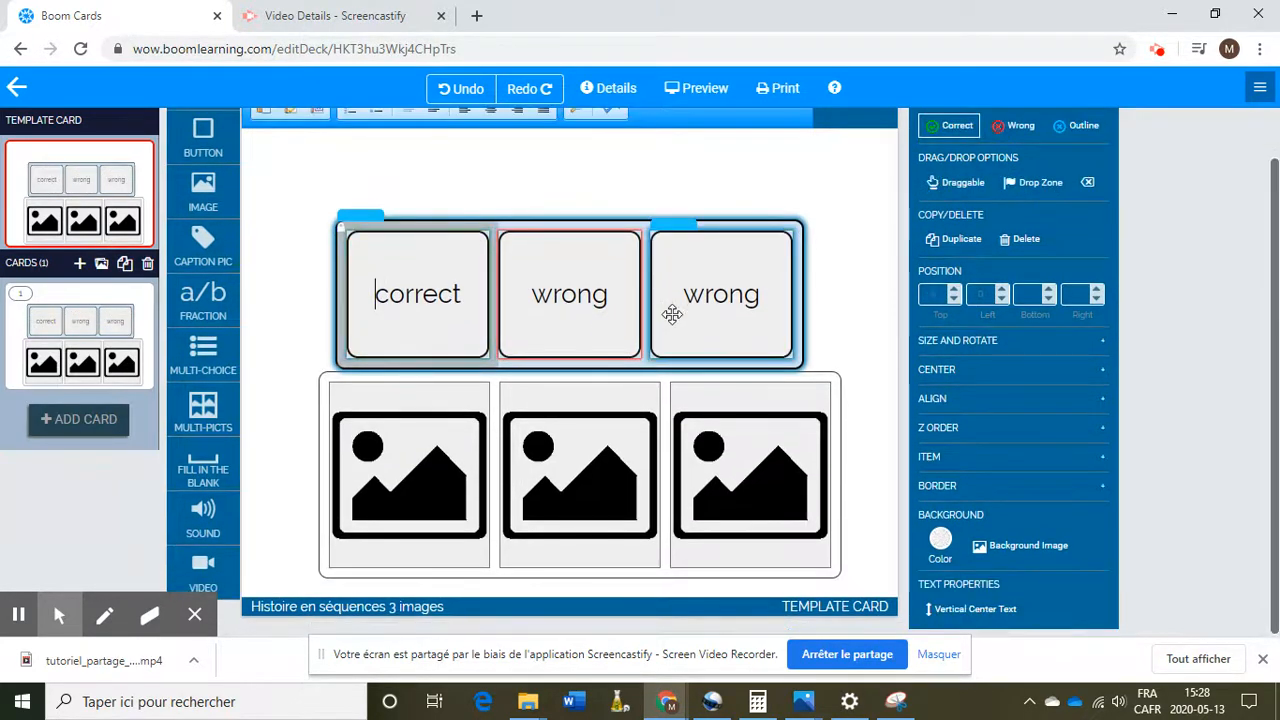
click(553, 287)
click(1014, 126)
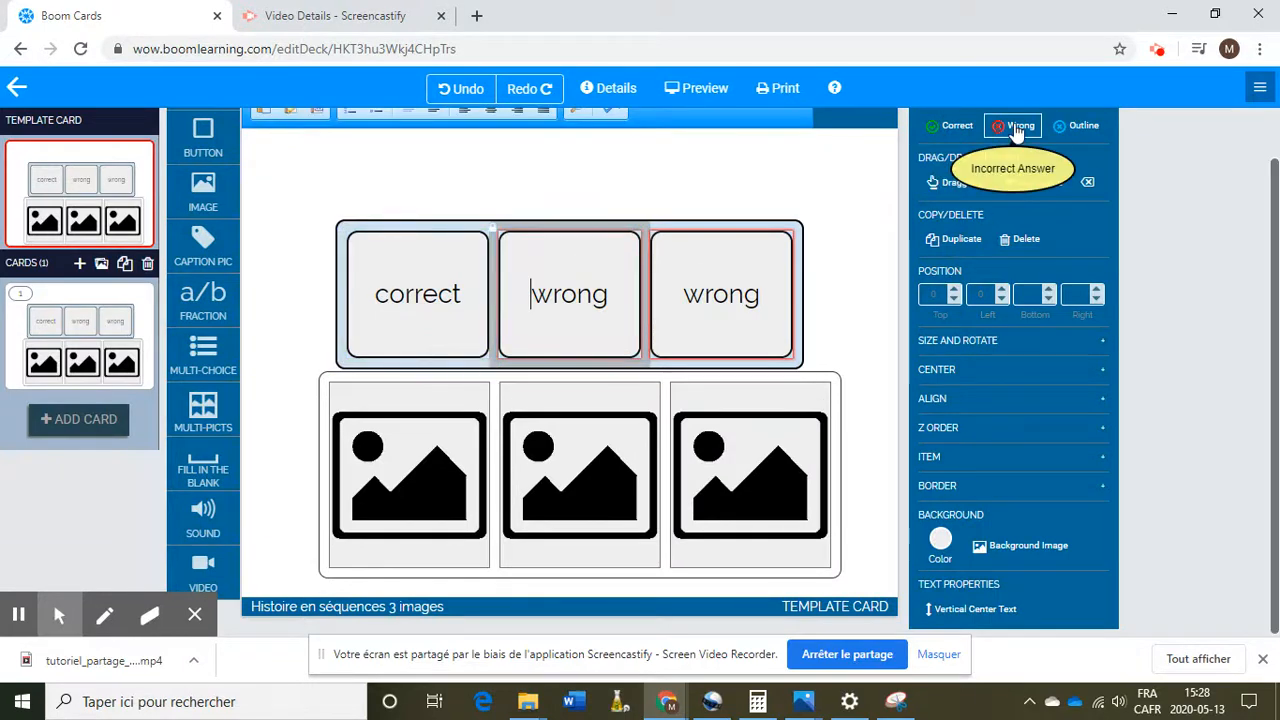
click(743, 280)
click(1008, 128)
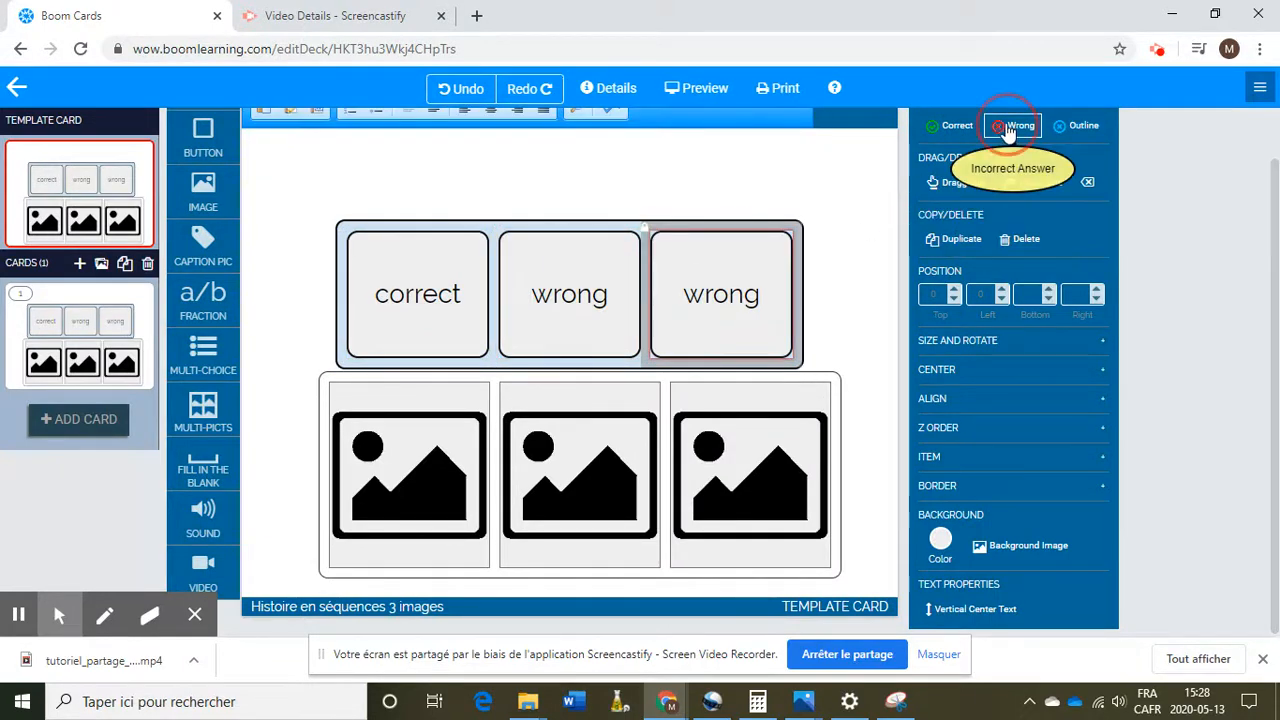
Step: Enlarge the multi-choice block and place it above the pictures at about top 65, left 70, bottom 254, right 637
click(797, 226)
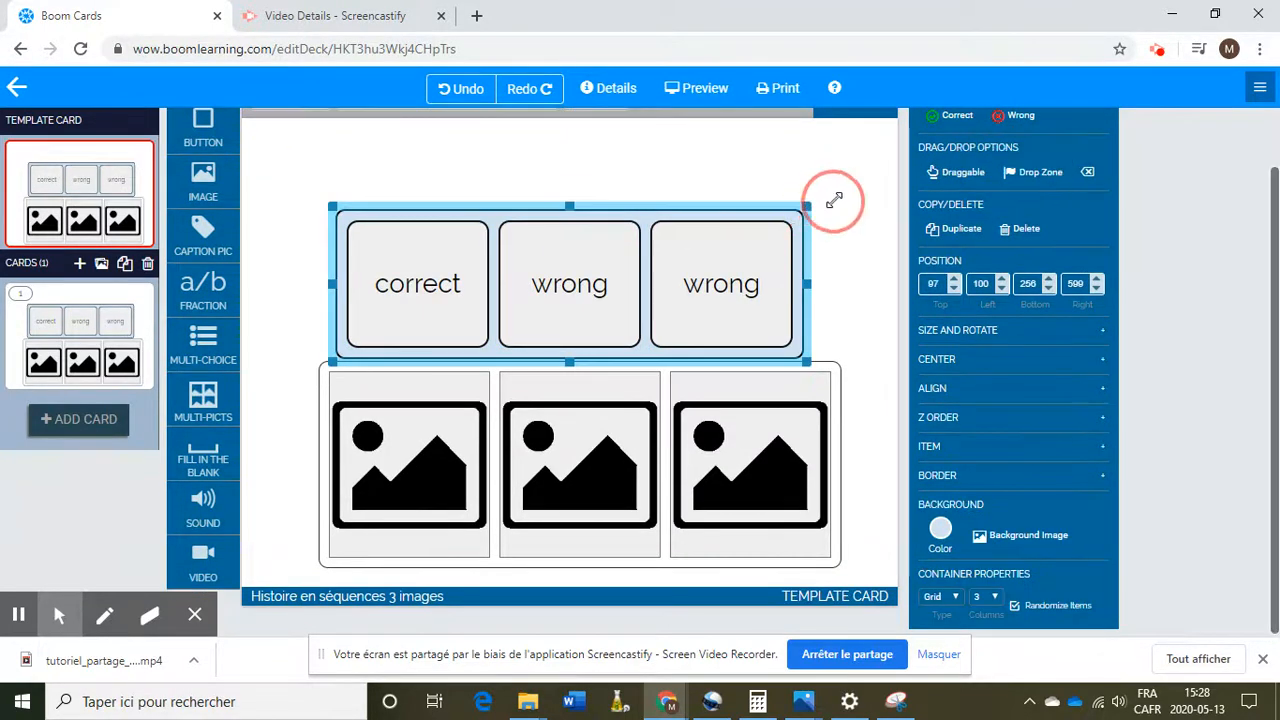
click(814, 200)
click(804, 233)
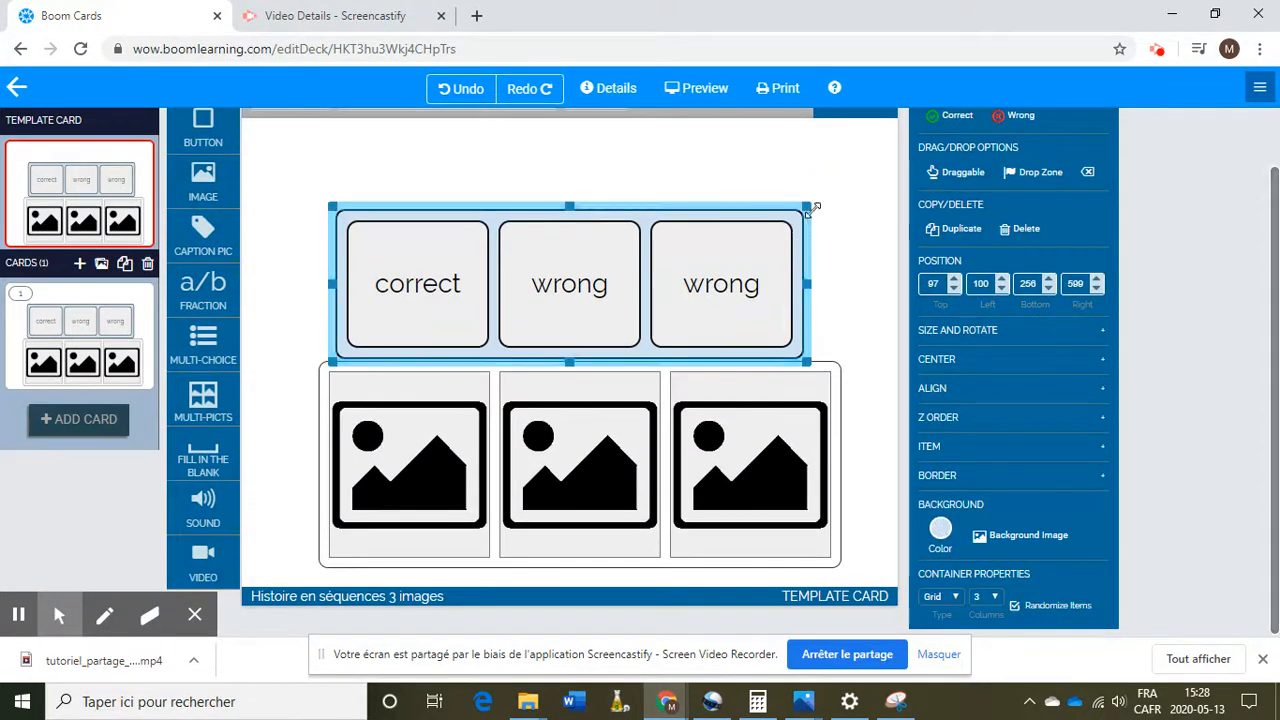
drag(807, 207, 829, 177)
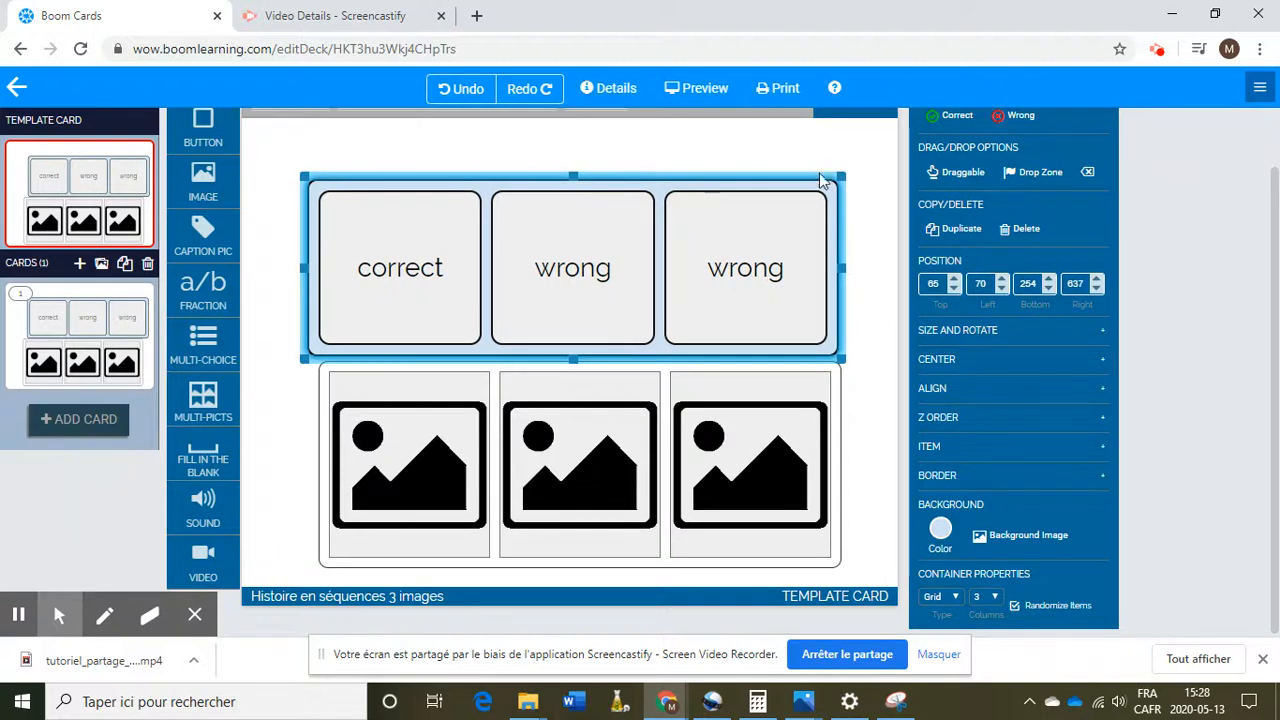
Step: Add a text box above the multi-choice block at about top 15, left 35
click(335, 200)
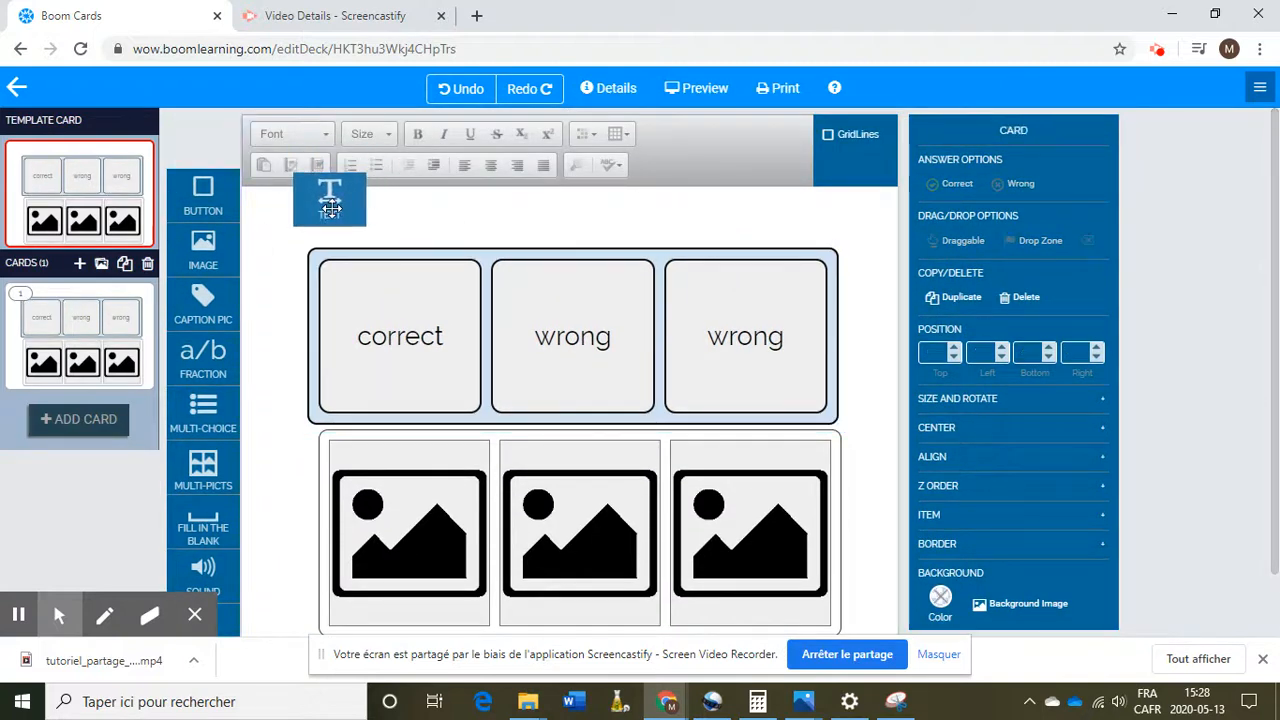
drag(203, 140, 311, 226)
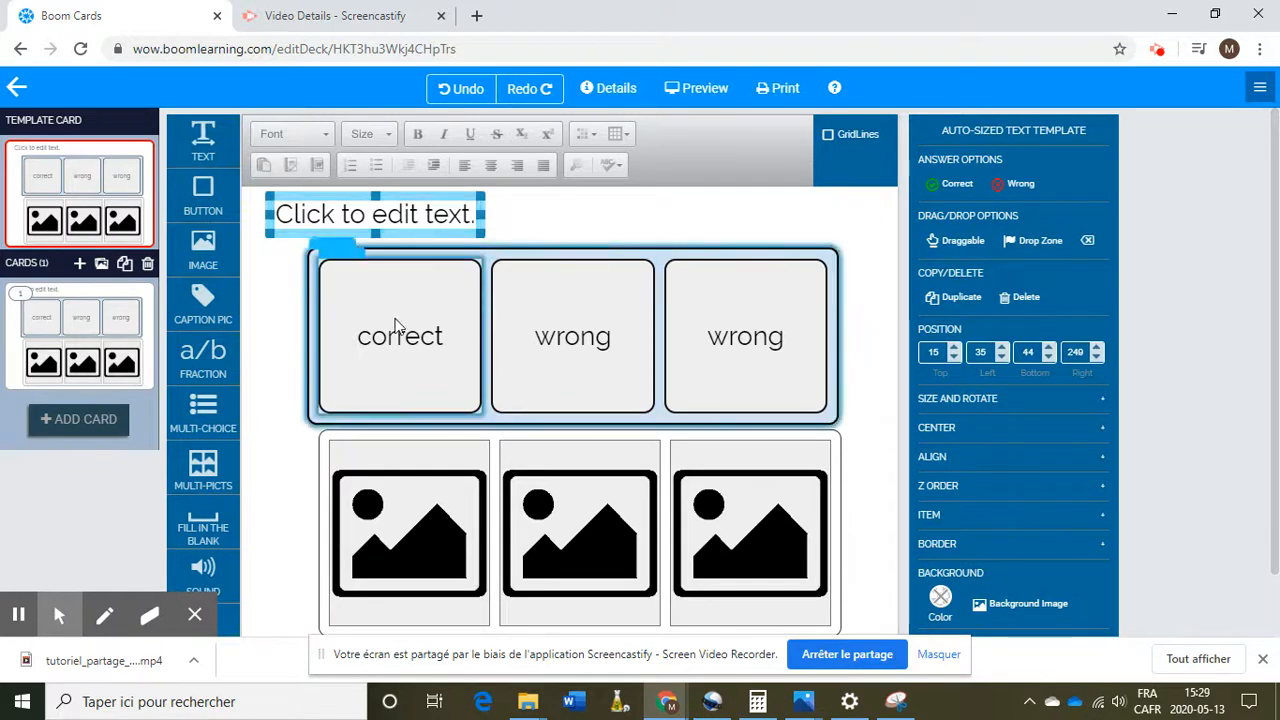
Step: Replace the texts of the three multi-choice answers with 1, 2 and 3
click(427, 336)
double_click(356, 334)
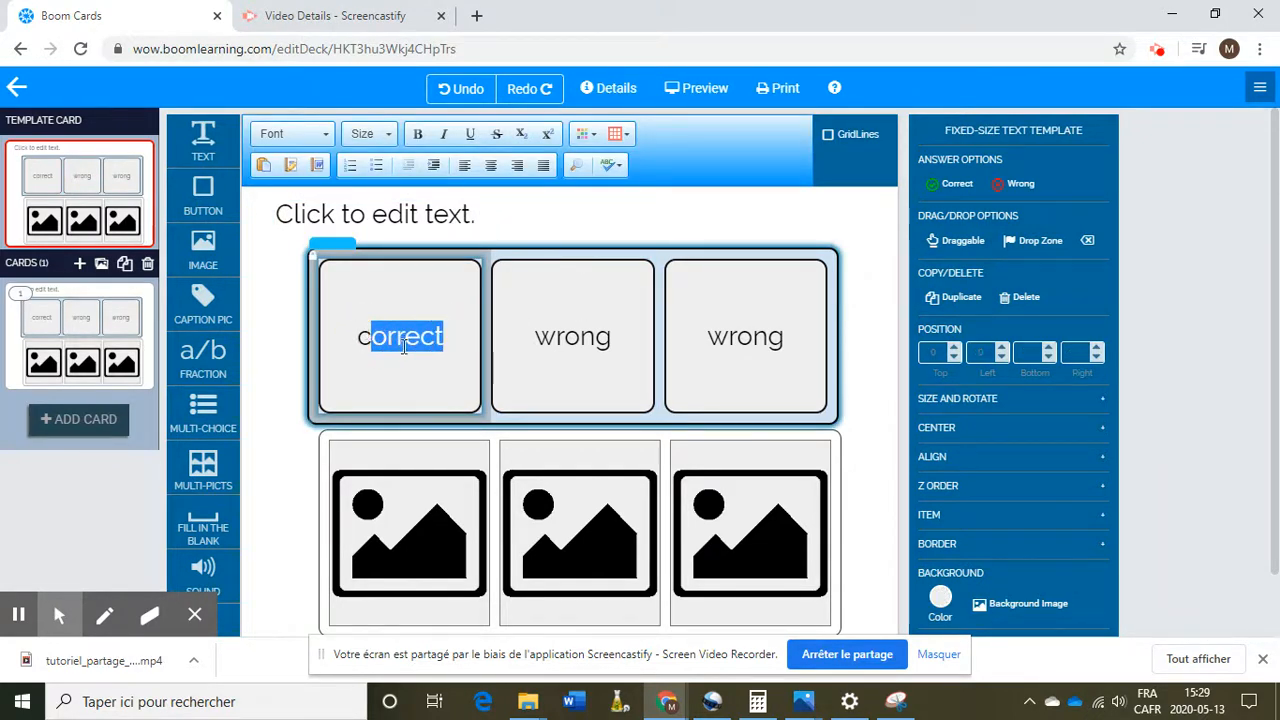
key(BackSpace)
text(1)
click(585, 328)
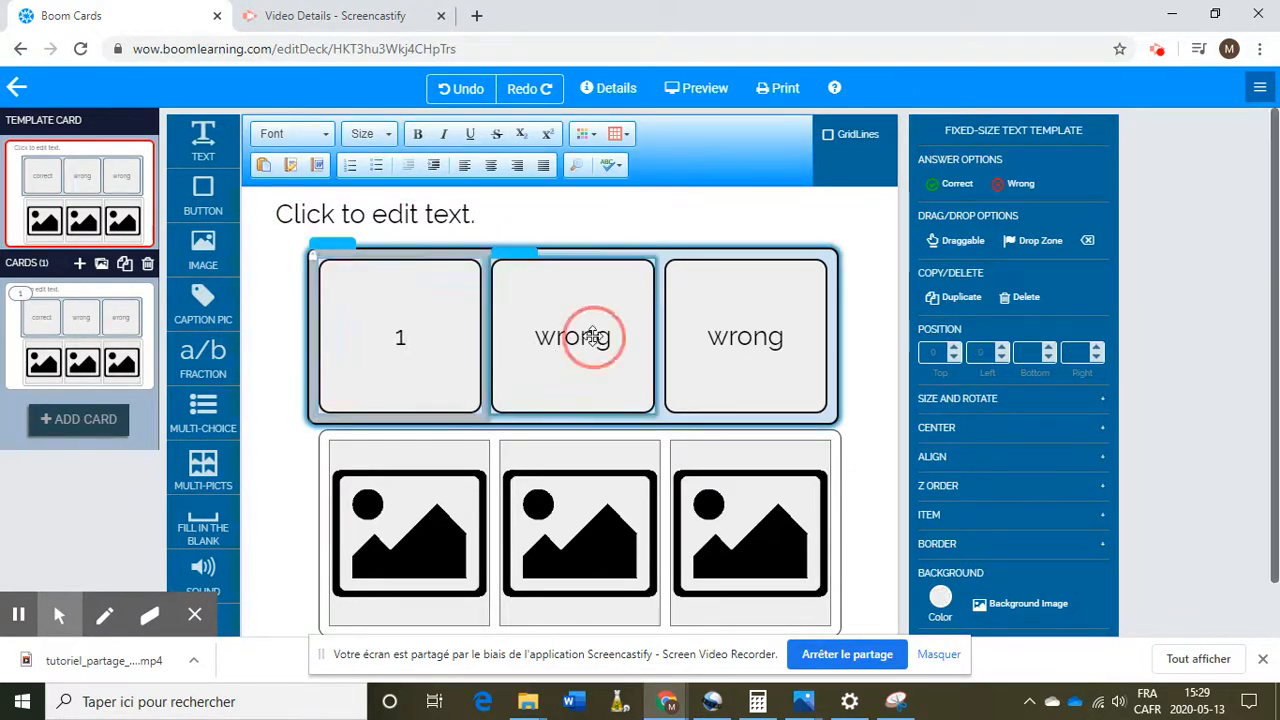
double_click(535, 328)
text(2)
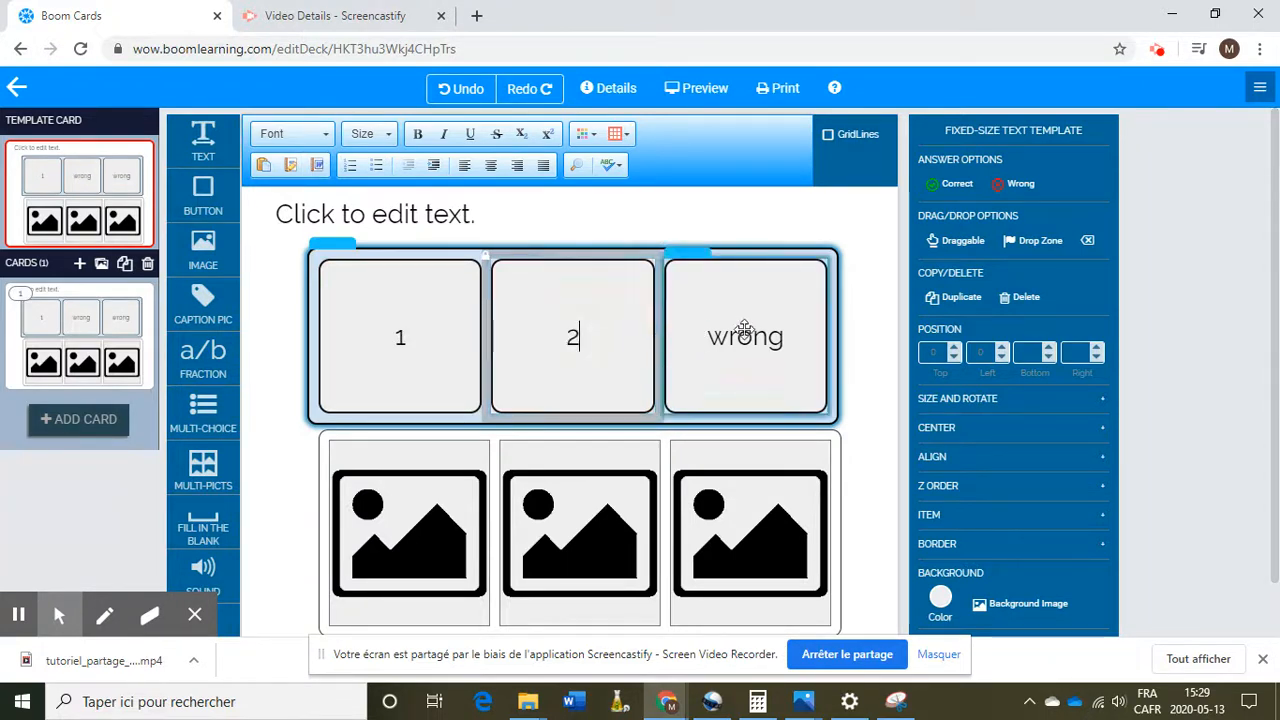
click(743, 334)
double_click(708, 340)
text(3)
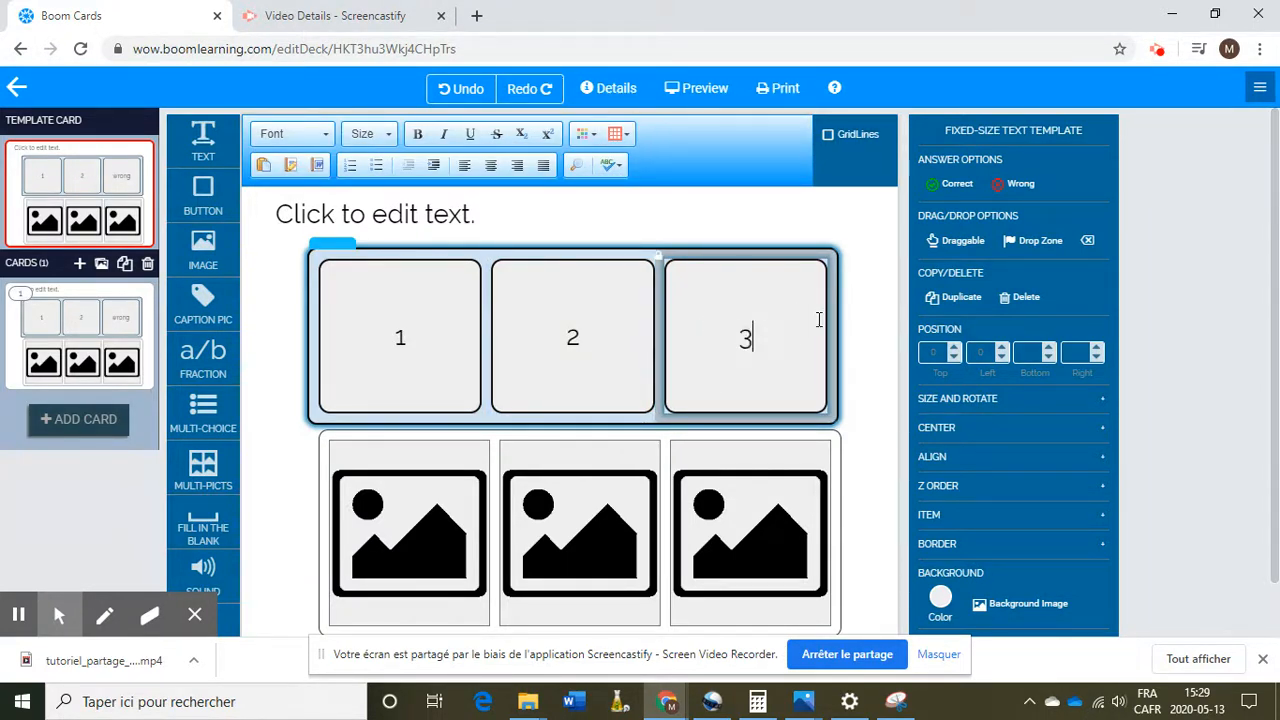
click(866, 320)
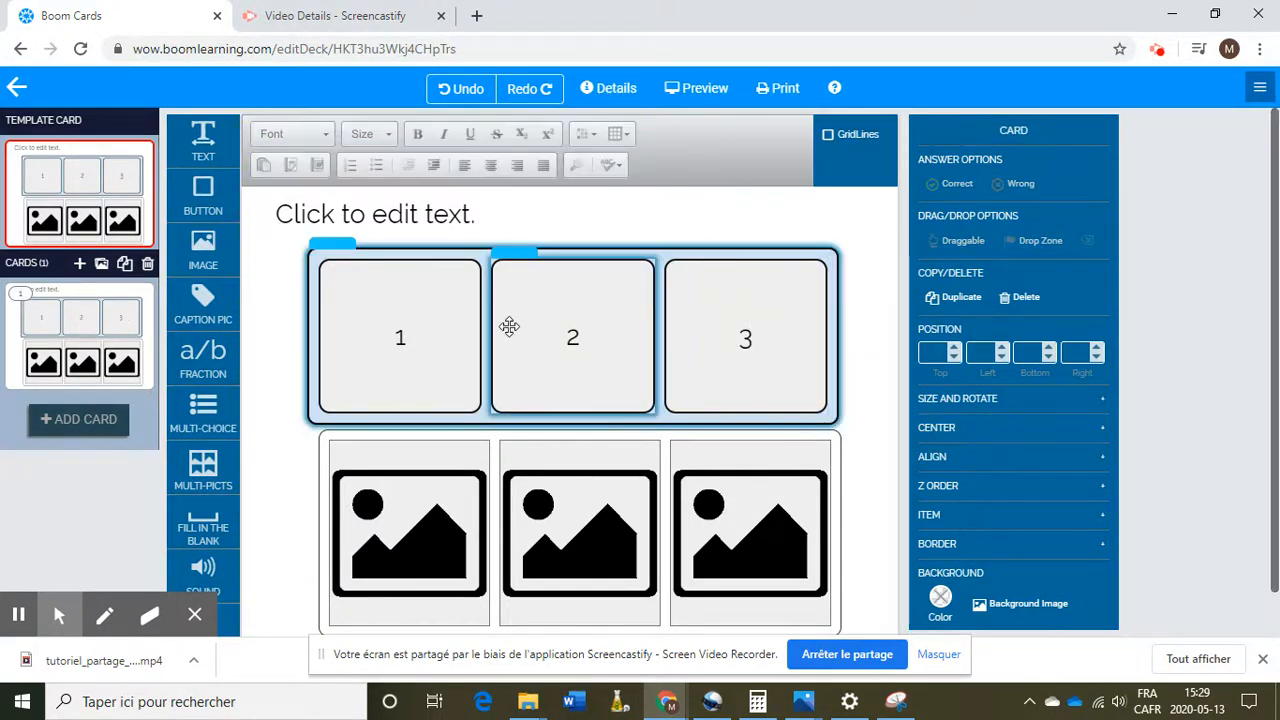
Step: Turn off item randomization for the multi-choice block and check the same setting on the picture block
click(831, 252)
scroll(970, 594, down, 1)
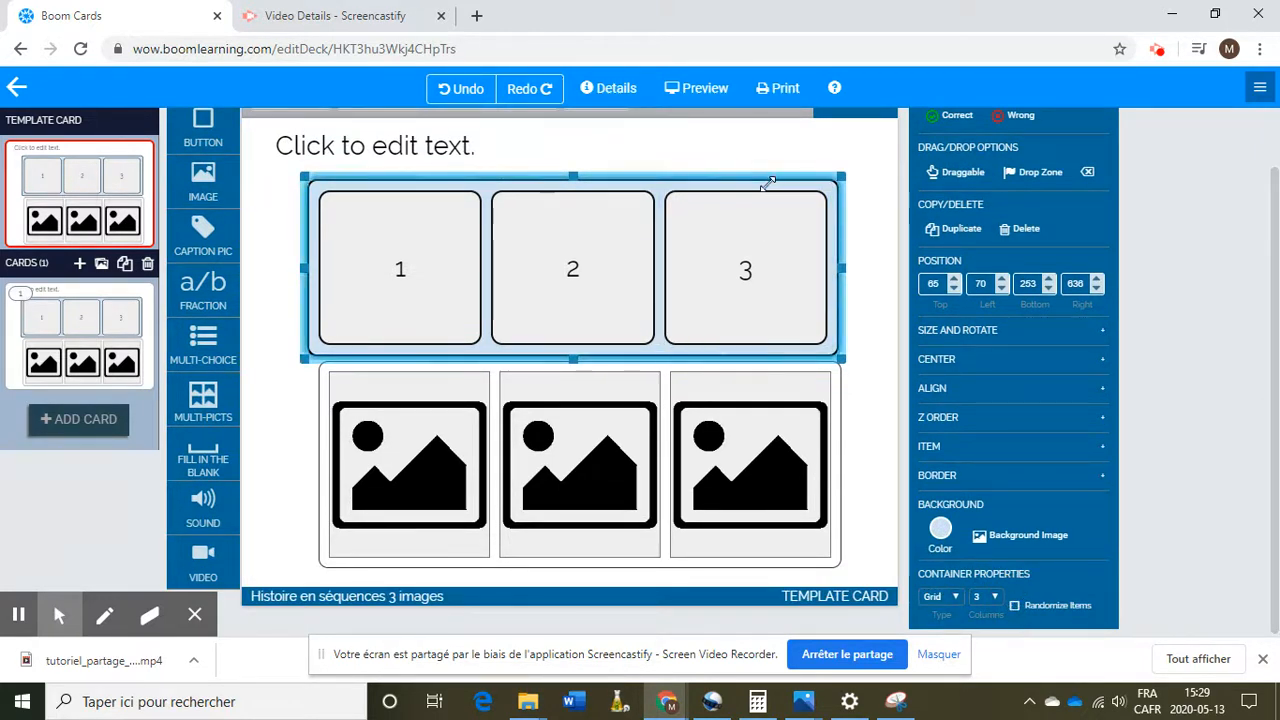
click(841, 375)
click(838, 388)
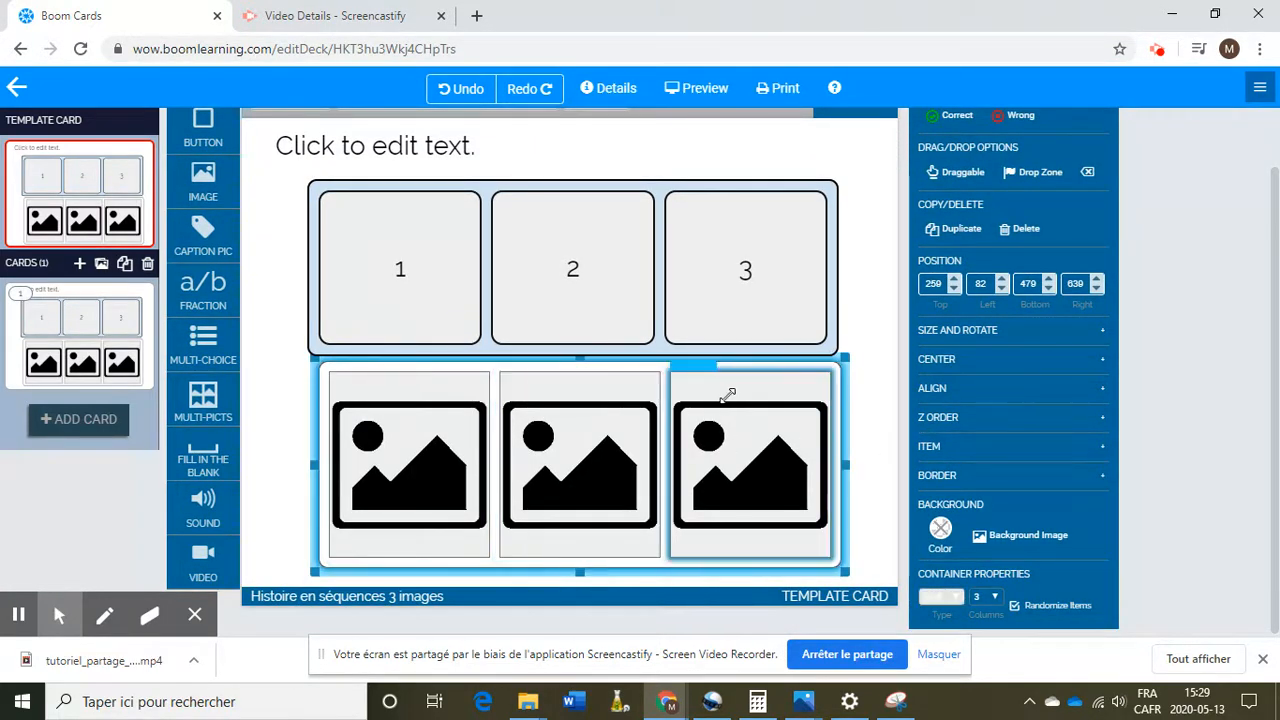
click(877, 329)
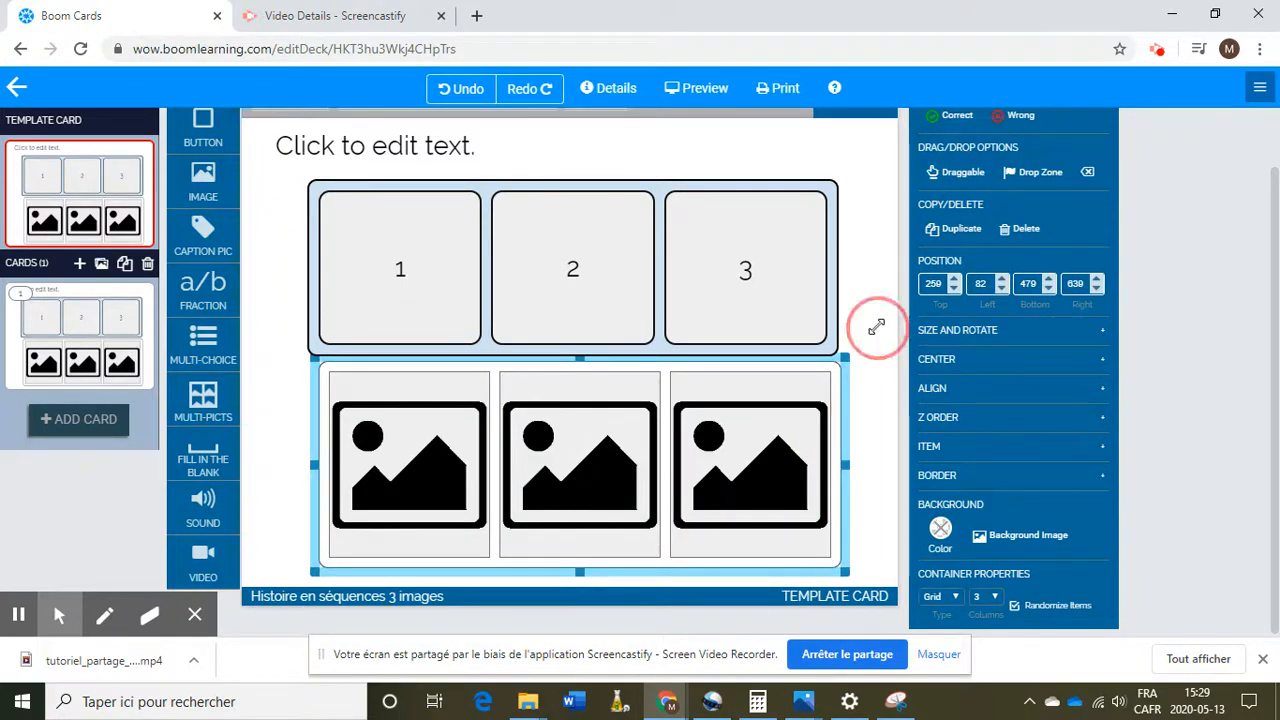
scroll(869, 308, up, 1)
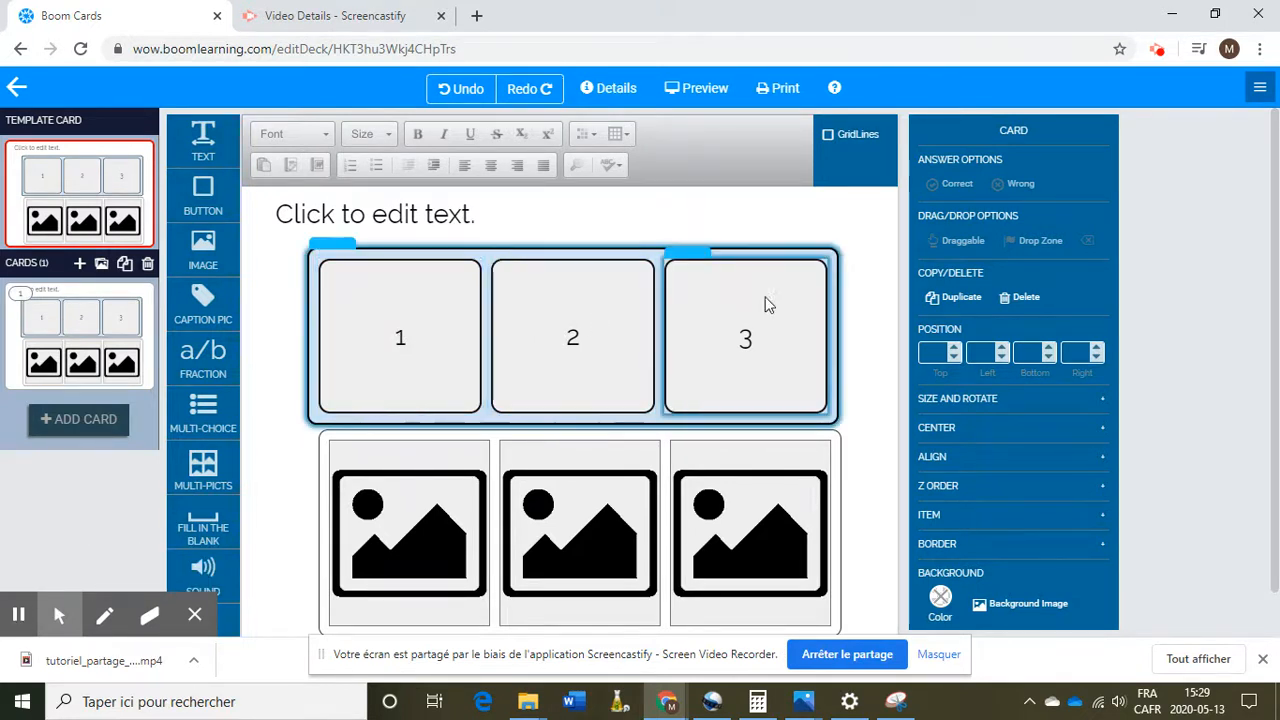
Step: Make each of the three numbered answer boxes a drop zone
click(427, 291)
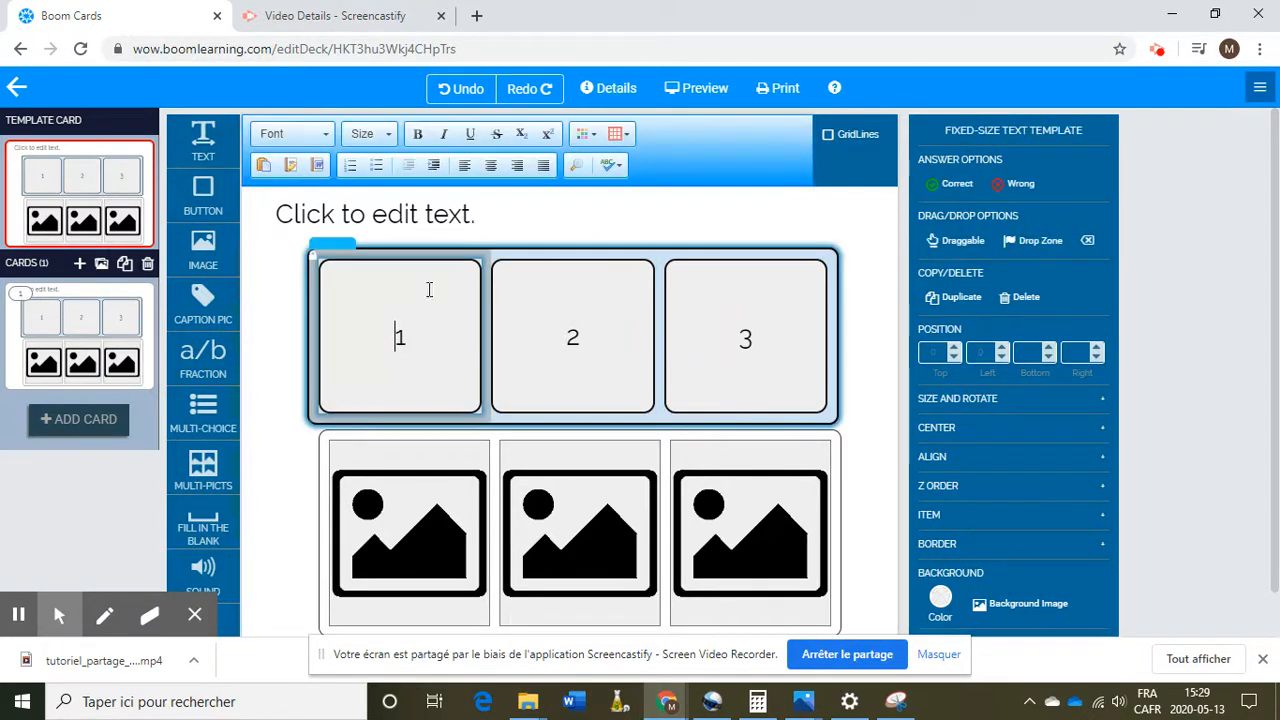
click(1042, 244)
click(575, 330)
click(1044, 240)
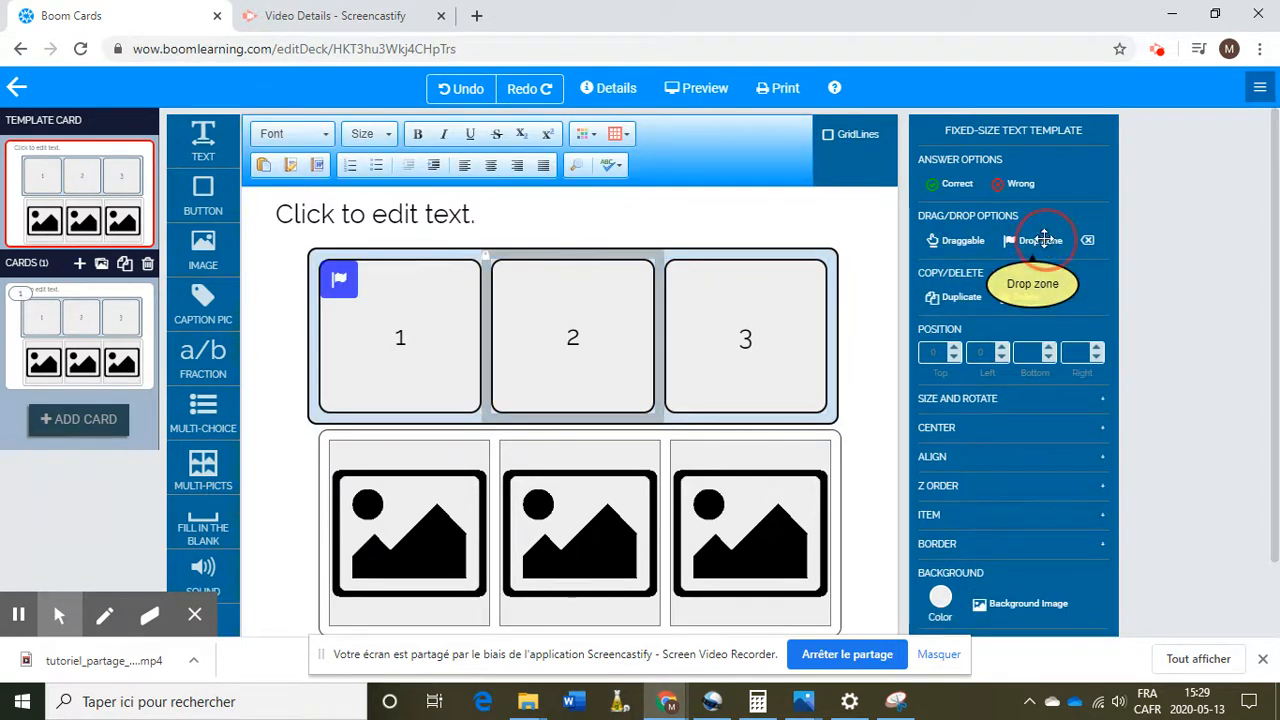
click(777, 294)
click(1044, 240)
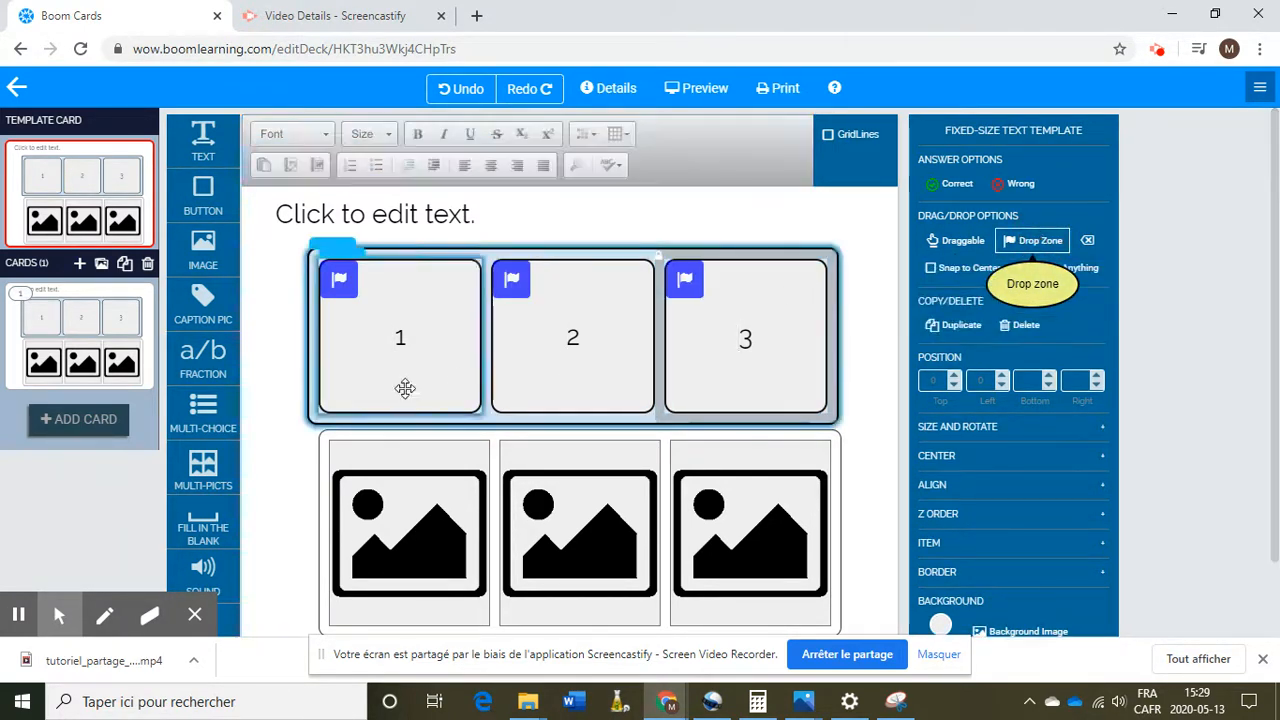
Step: Make each of the three pictures in the lower block draggable
click(394, 460)
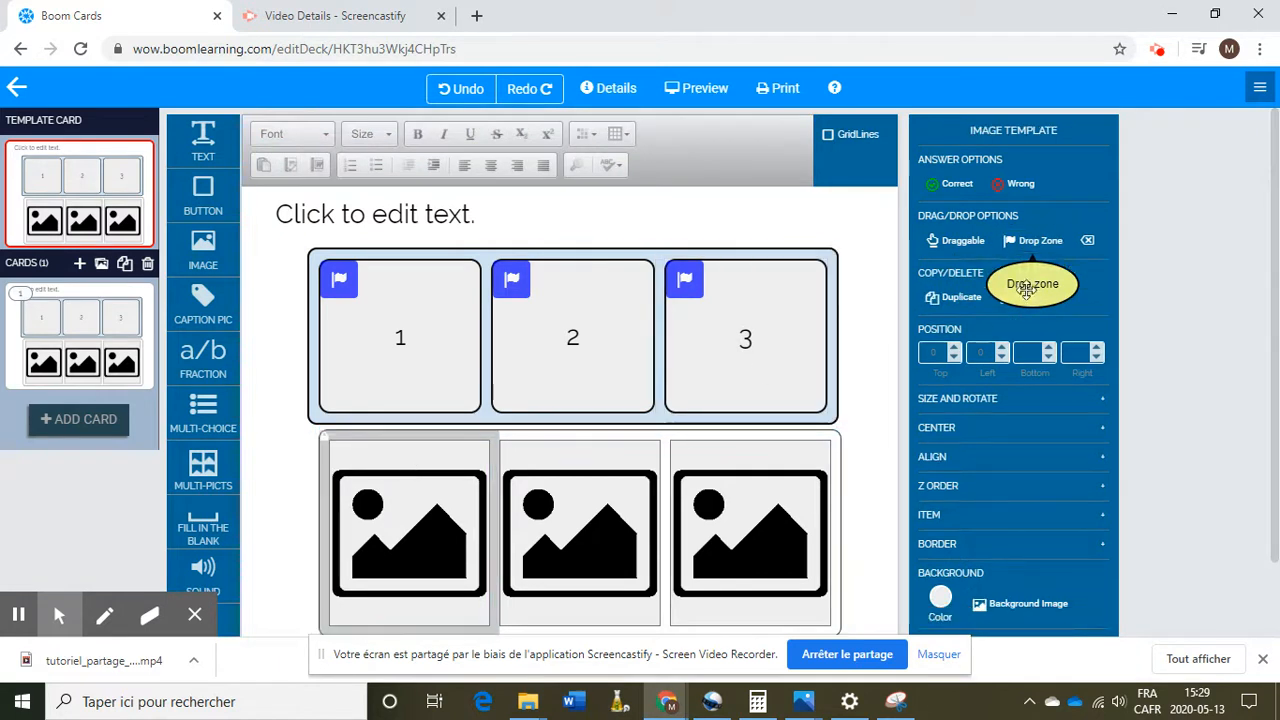
click(960, 241)
click(634, 449)
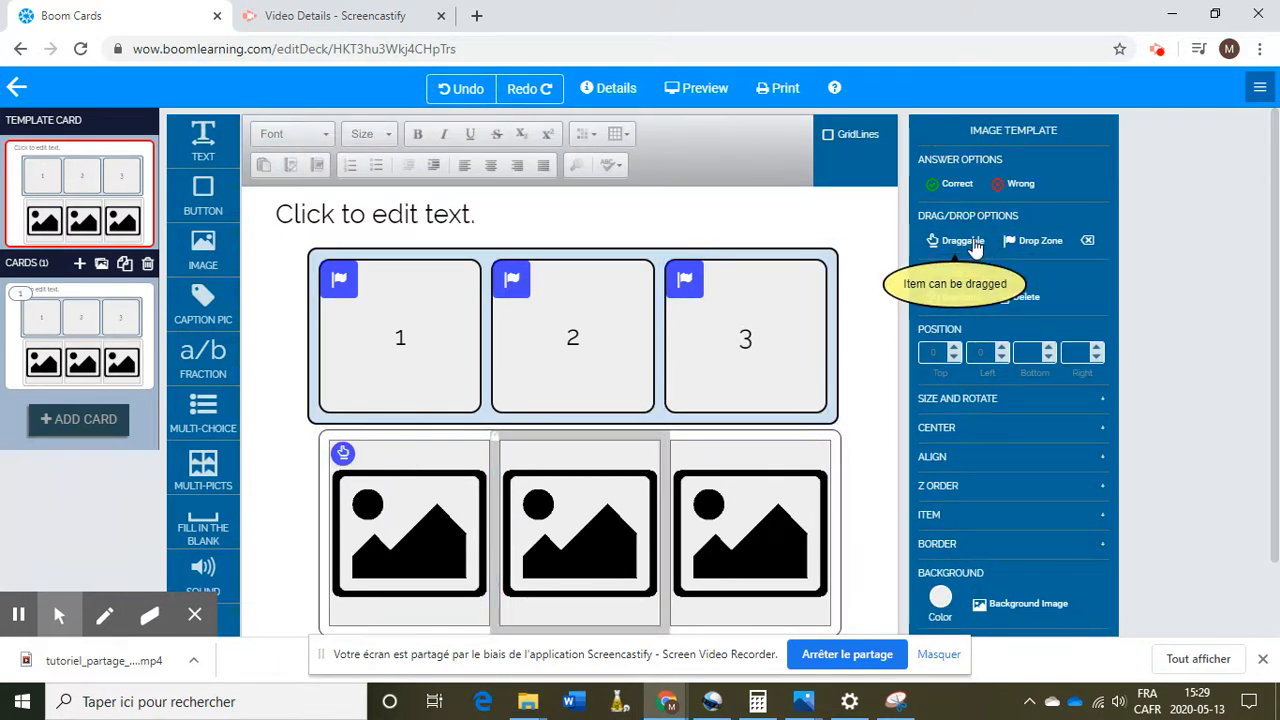
click(960, 241)
click(806, 454)
click(960, 241)
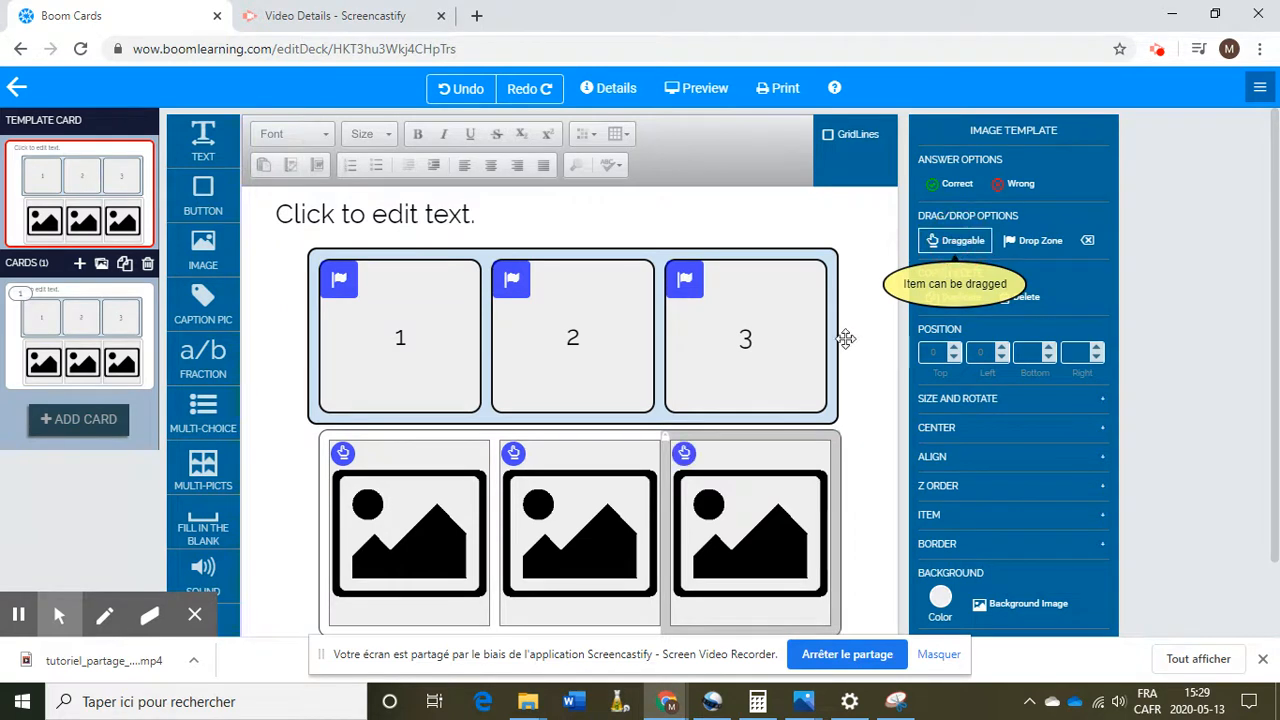
Step: Link the first picture to drop zone 1, the second to drop zone 2 and the third to drop zone 3
click(344, 454)
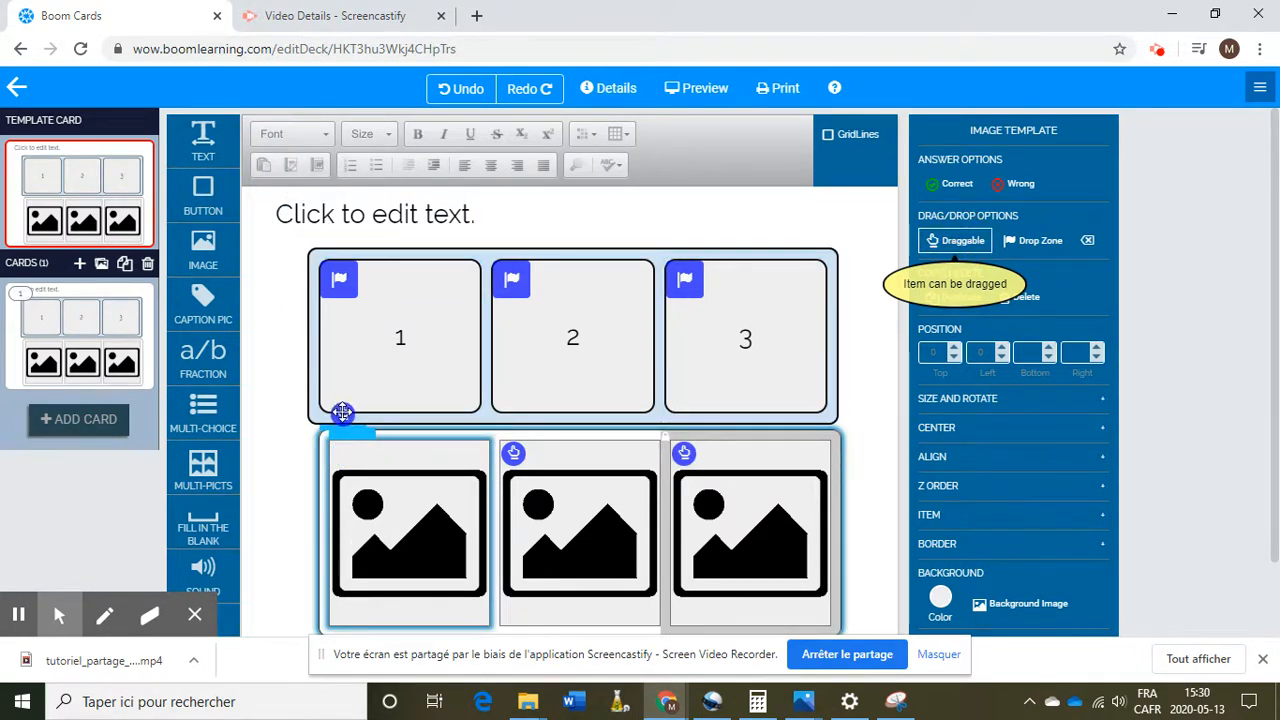
drag(339, 335, 338, 280)
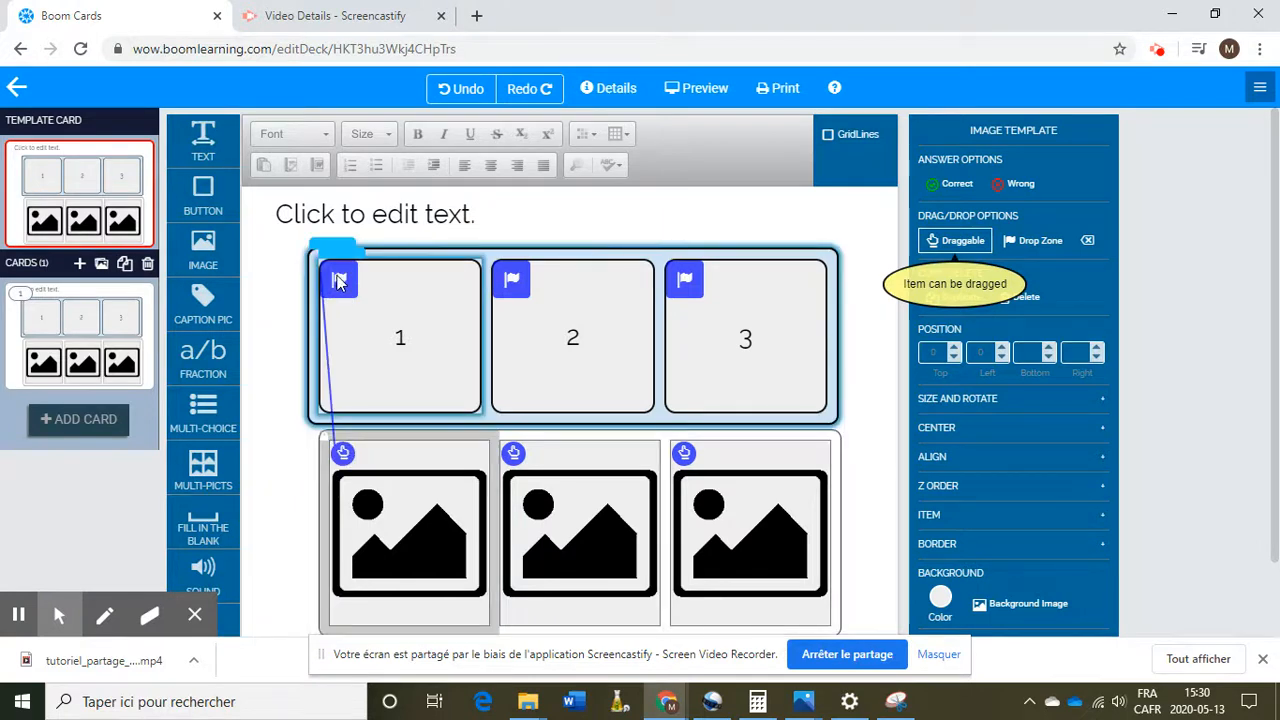
click(513, 453)
drag(513, 453, 512, 280)
click(672, 452)
drag(682, 453, 685, 281)
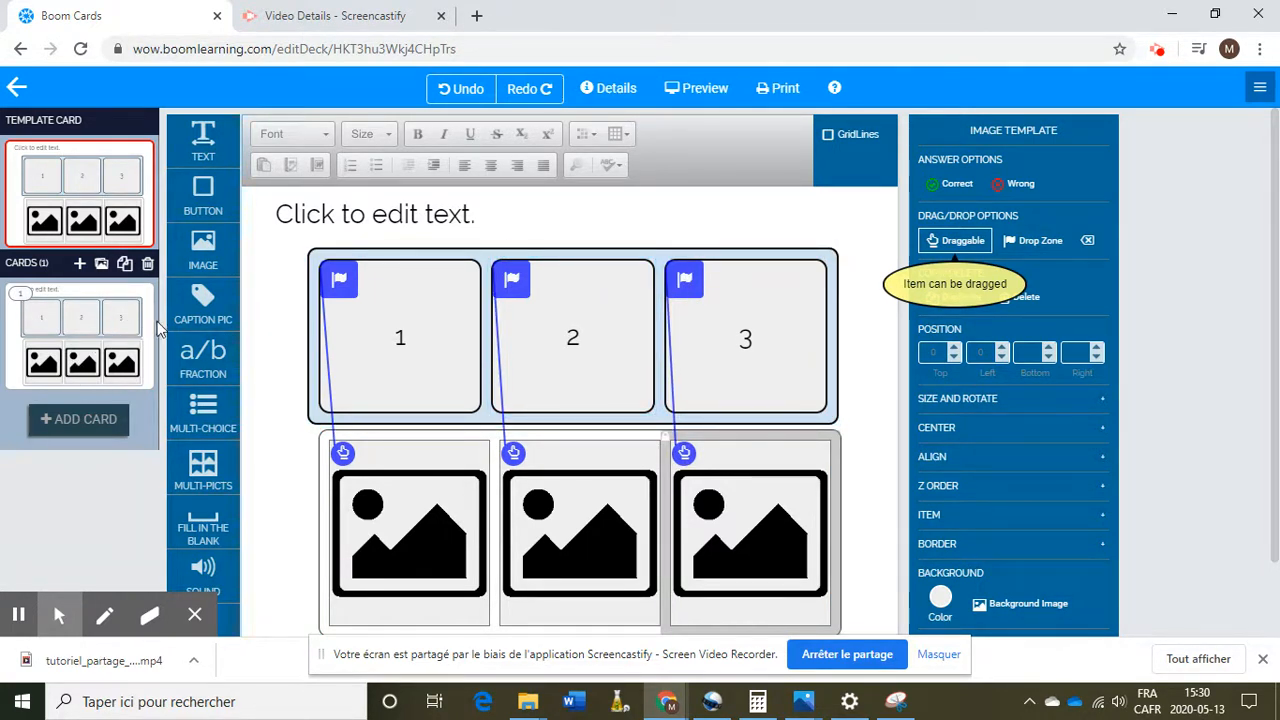
Step: Add two new cards to the deck from the template and open card 2
click(85, 425)
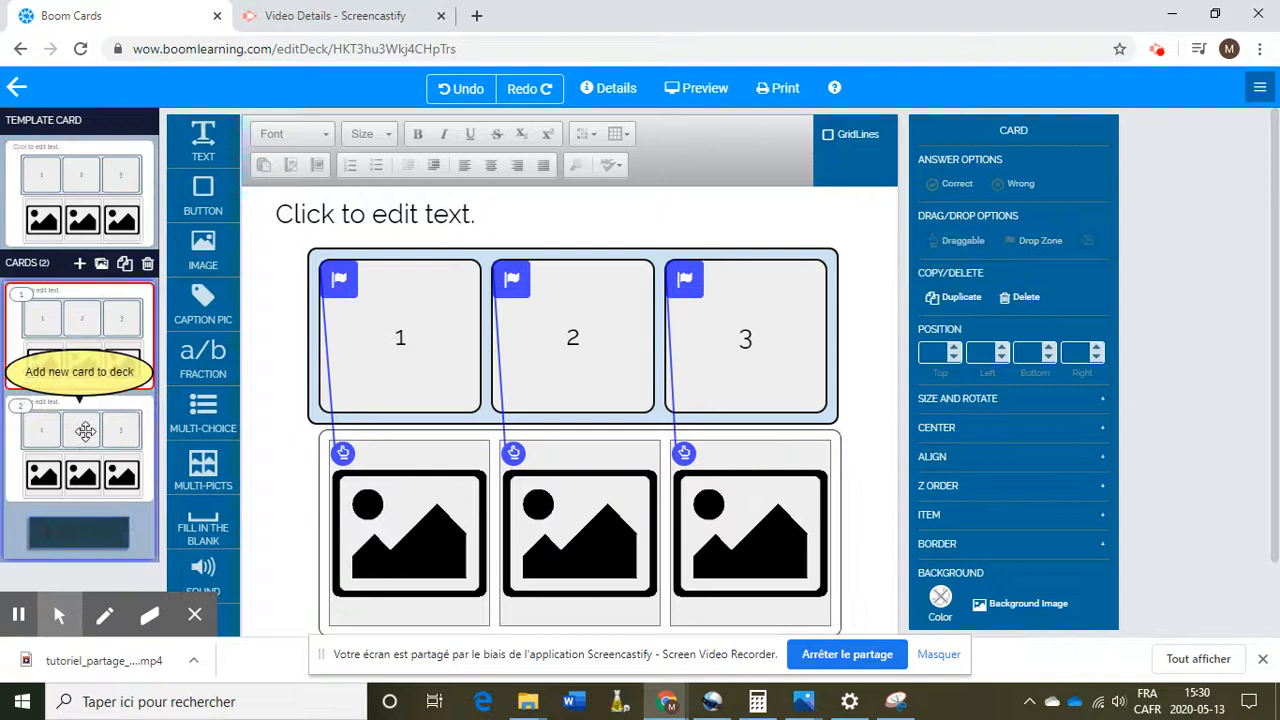
click(103, 534)
click(110, 332)
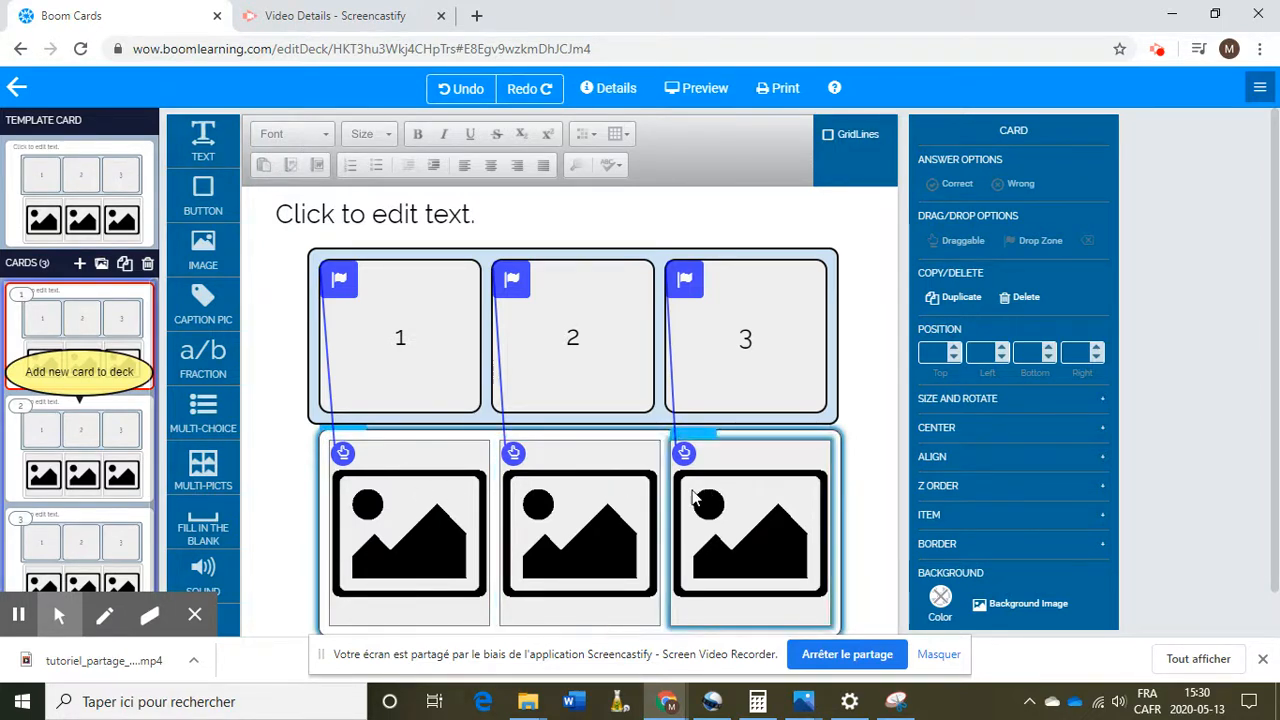
click(103, 437)
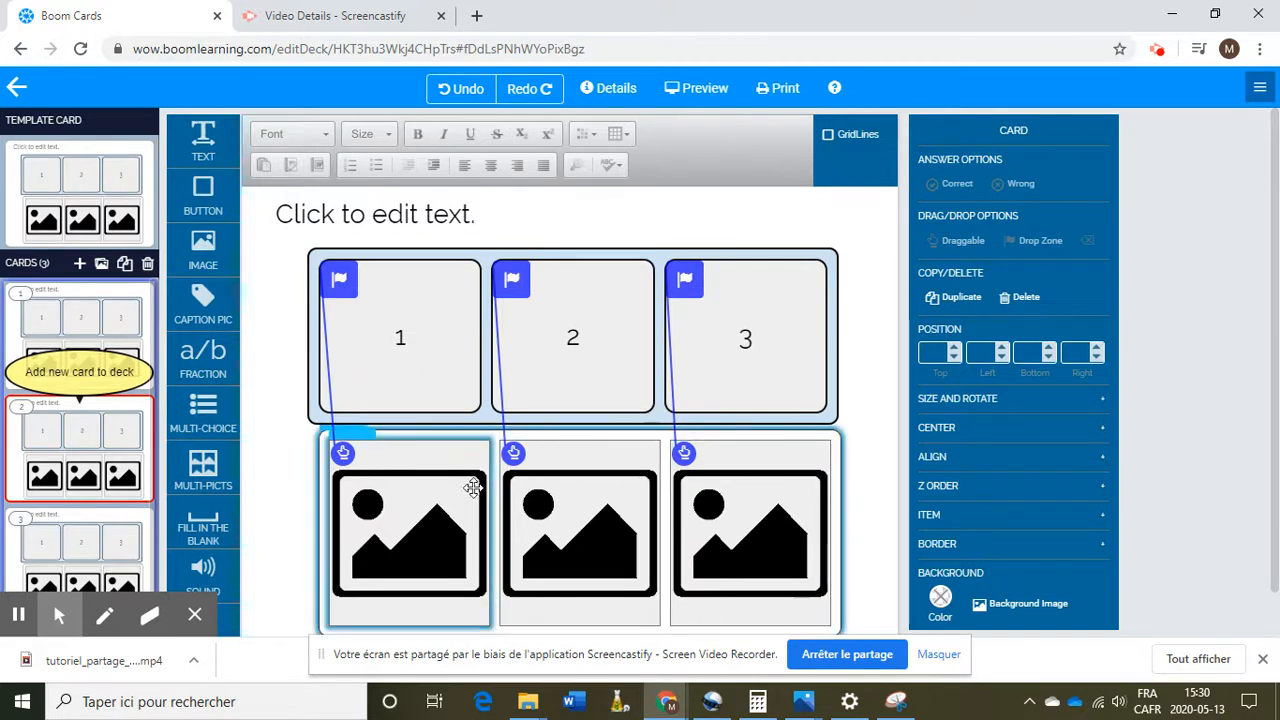
click(423, 489)
click(408, 340)
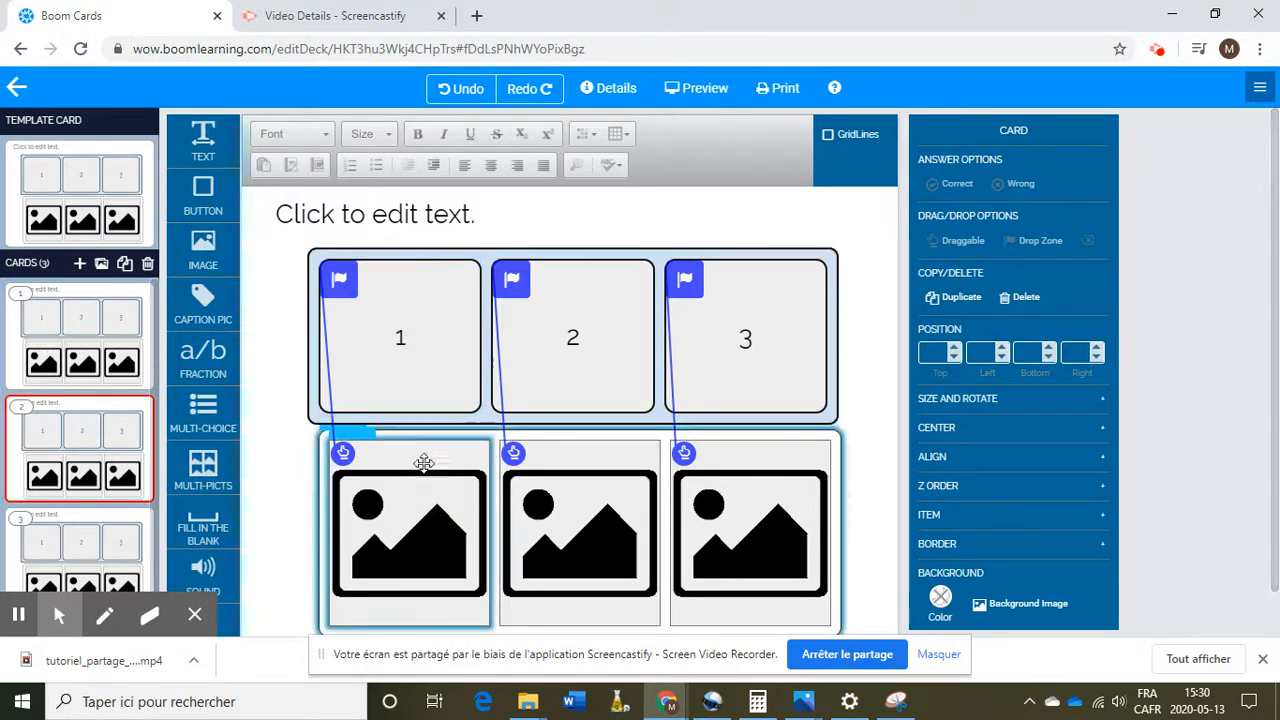
Step: Test card 2 in the preview by placing the three pictures on boxes 1 to 3 and submitting, and return to the editor
click(703, 90)
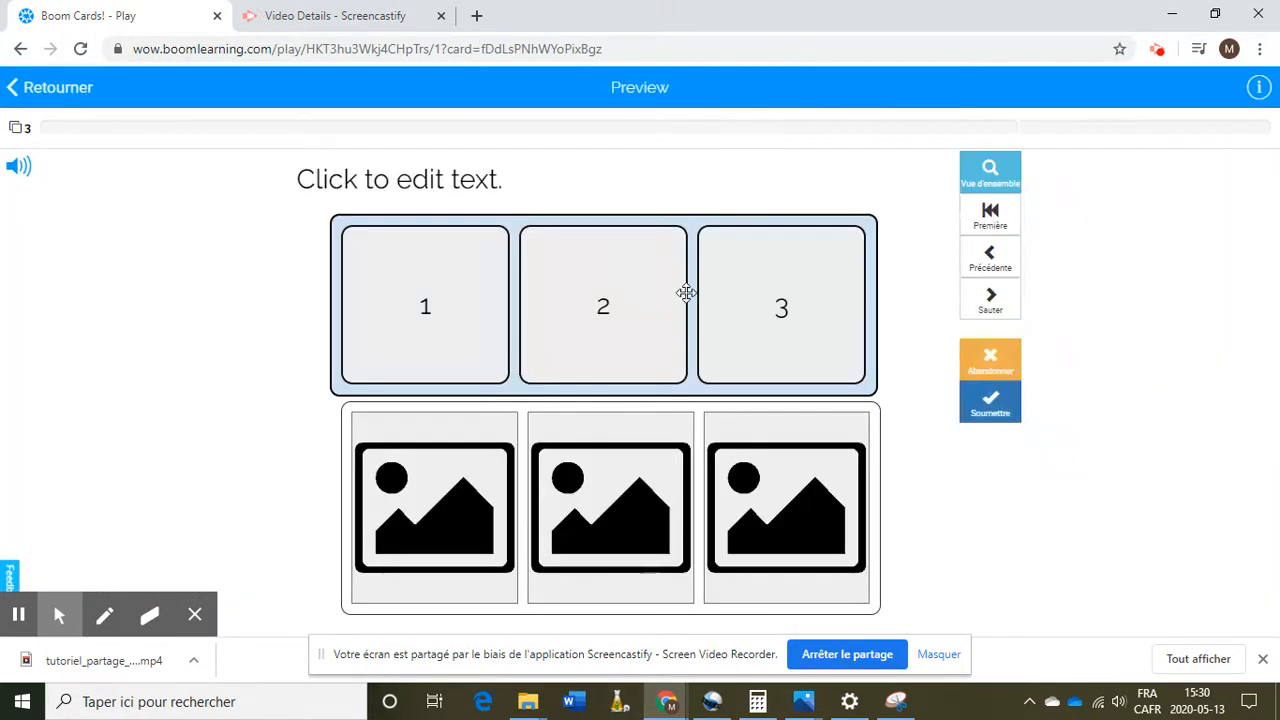
drag(425, 534, 412, 340)
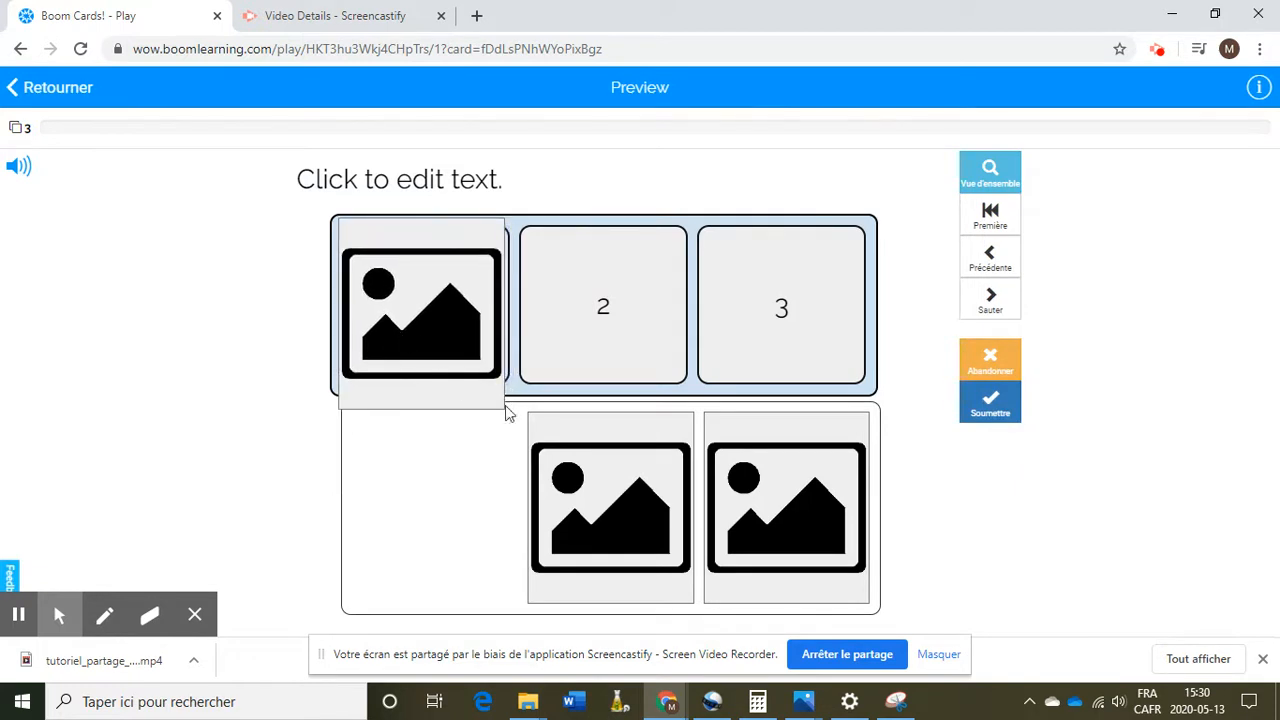
drag(597, 490, 556, 290)
drag(779, 507, 777, 315)
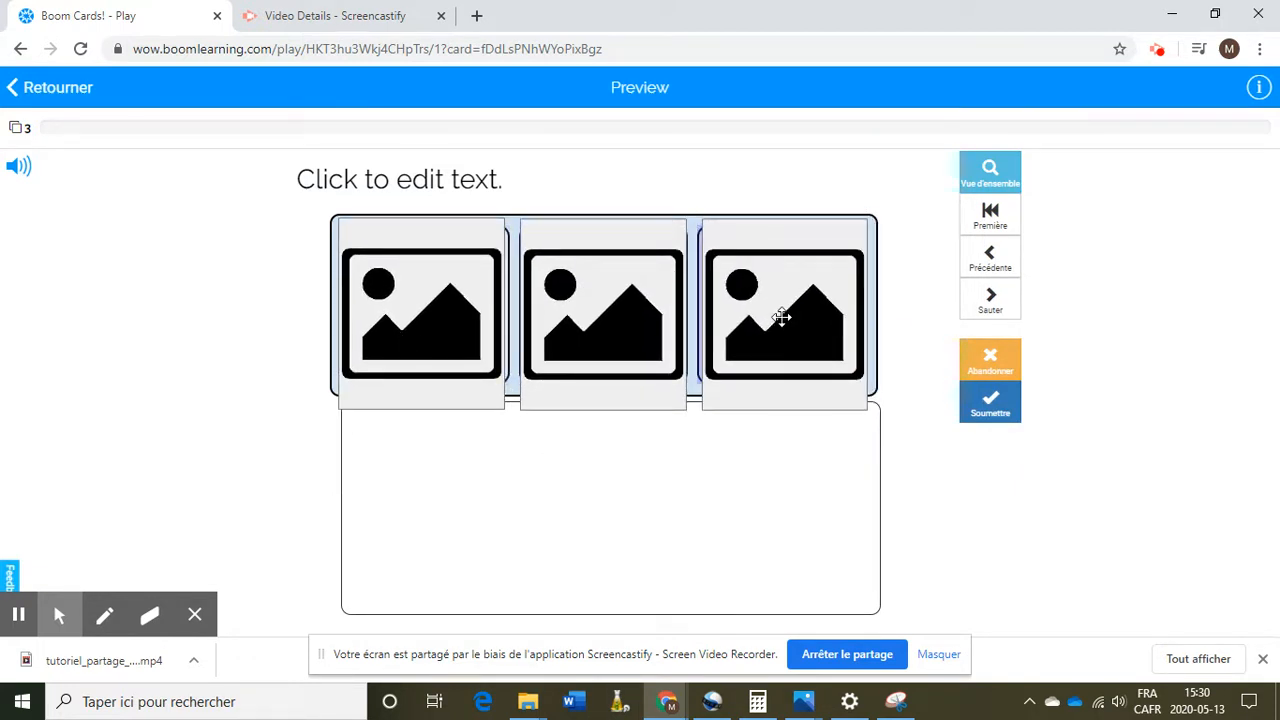
click(994, 405)
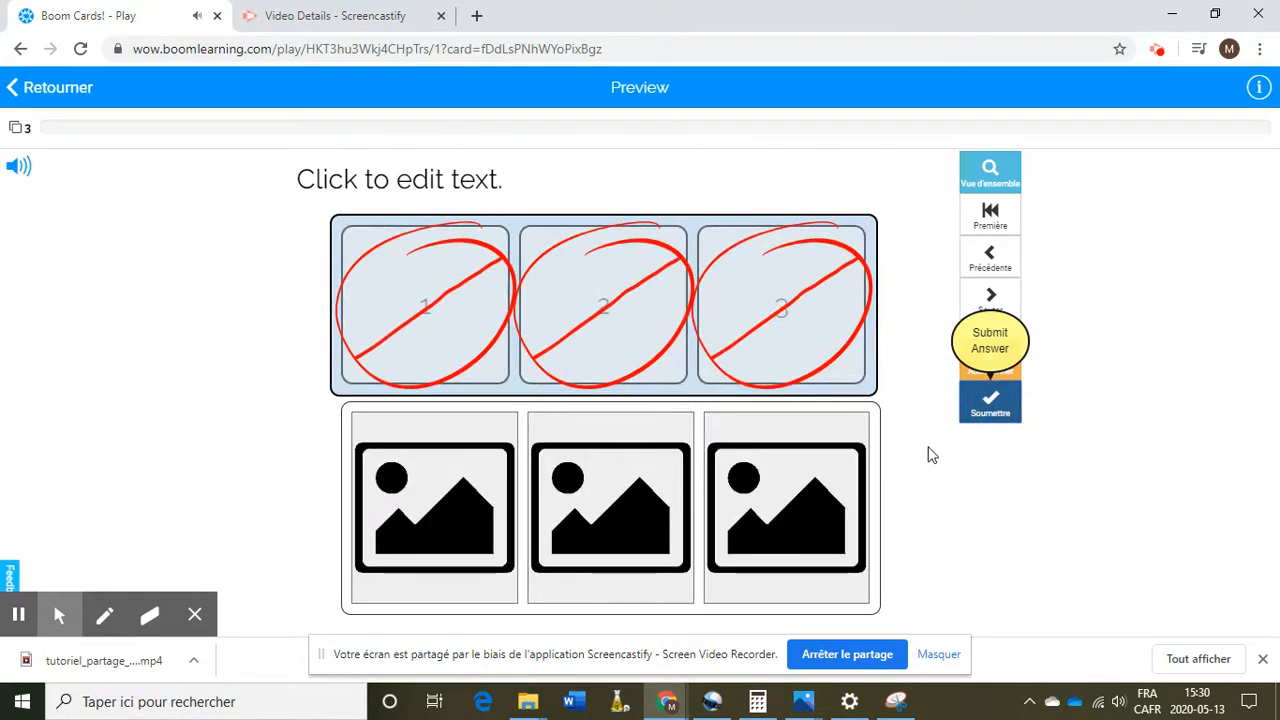
click(66, 88)
click(723, 372)
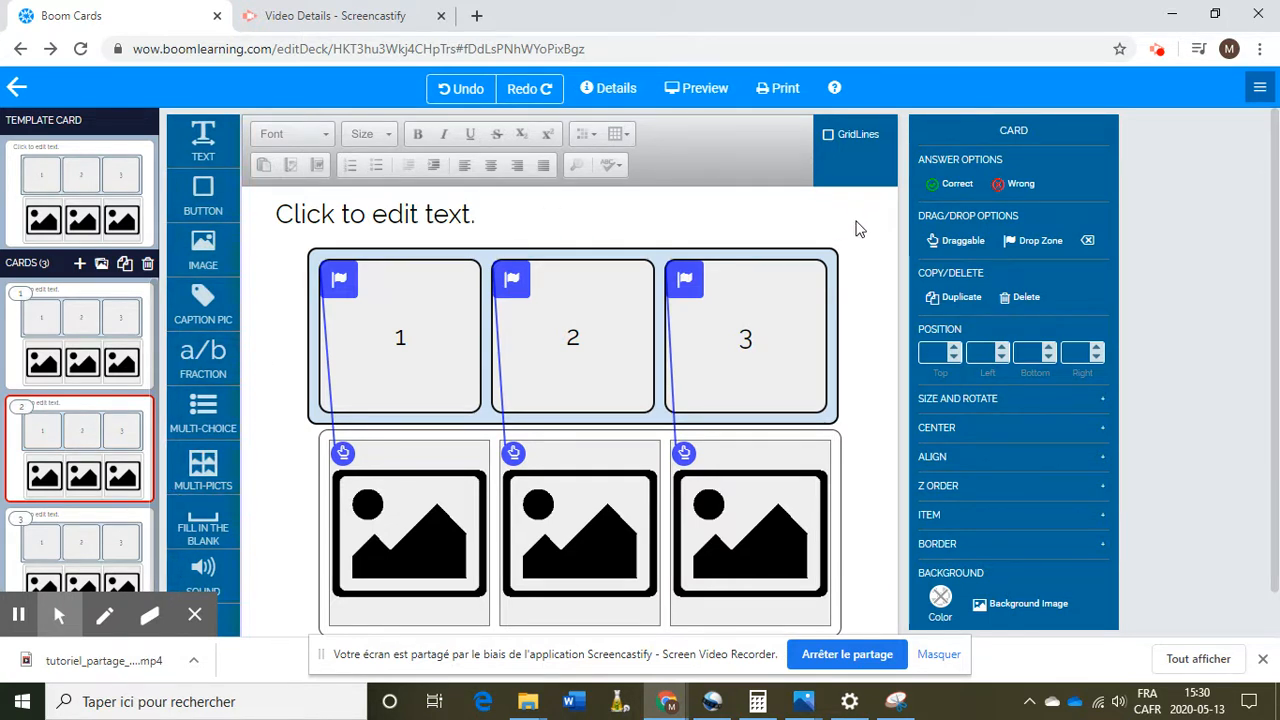
click(59, 615)
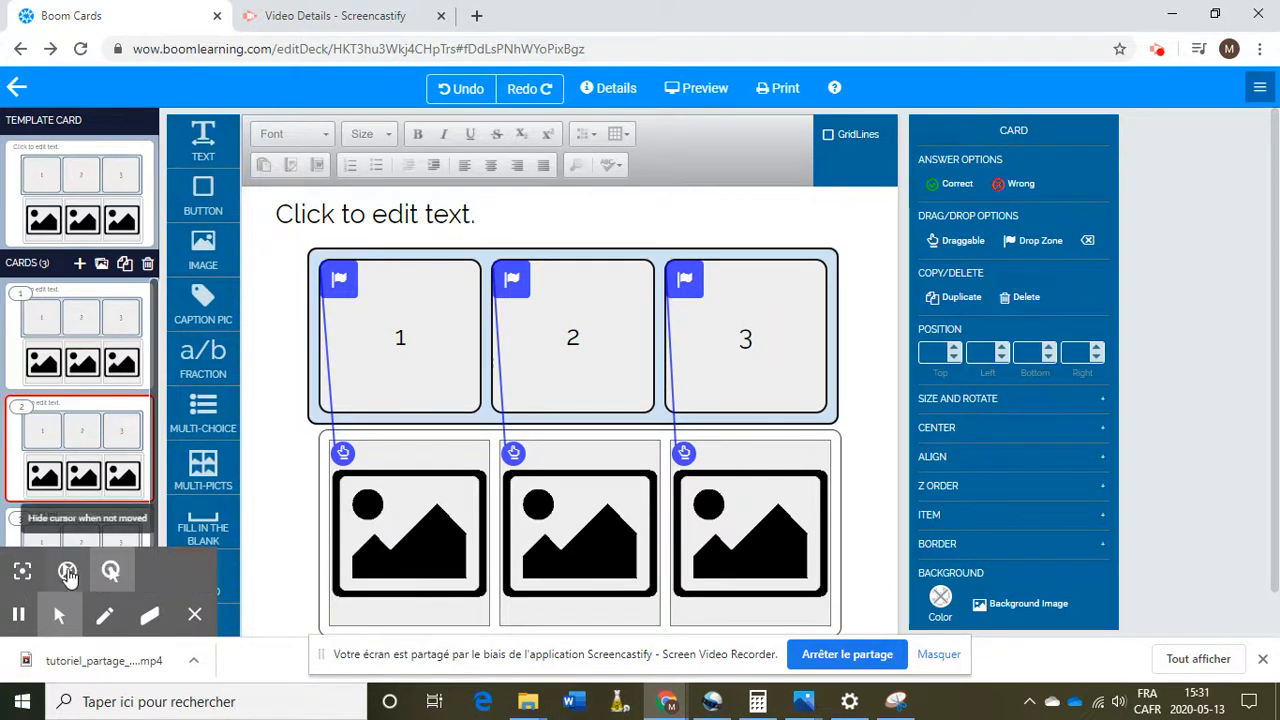